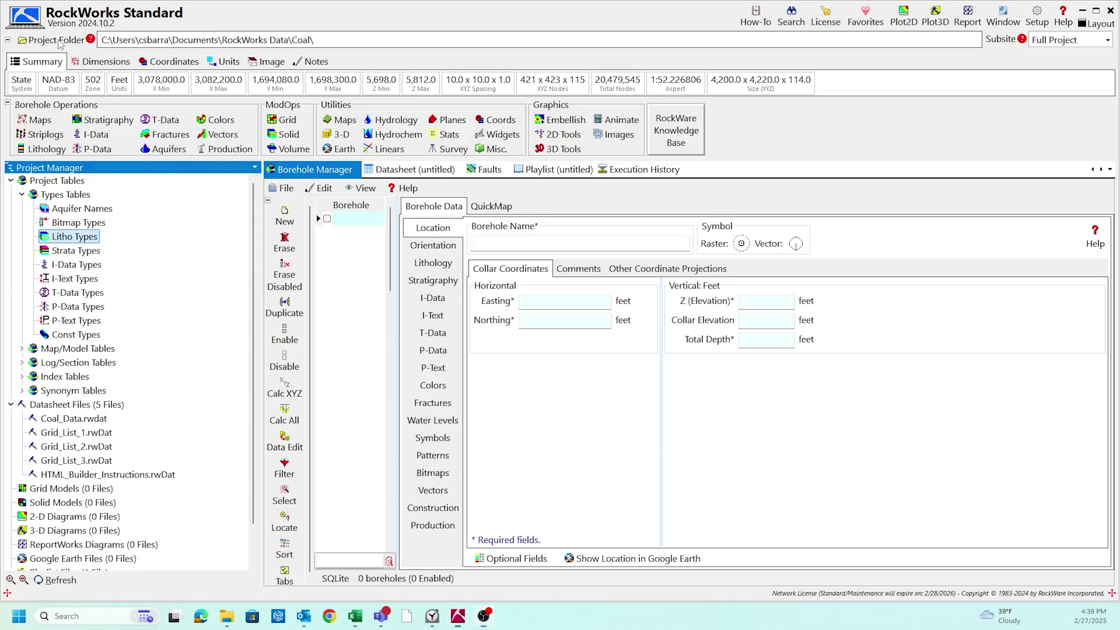
# Step: Open the Project Folder menu showing the New, Open and Recent options
pyautogui.click(52, 40)
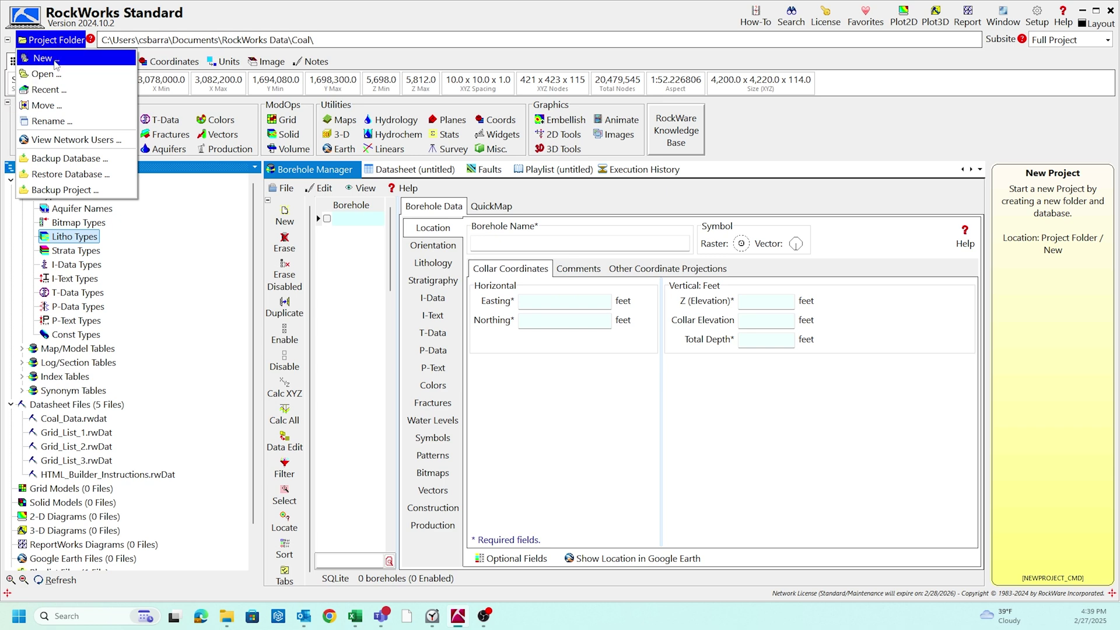
# Step: Create a new project folder named 'New Project (2-27-25-2)' with default settings
pyautogui.click(56, 59)
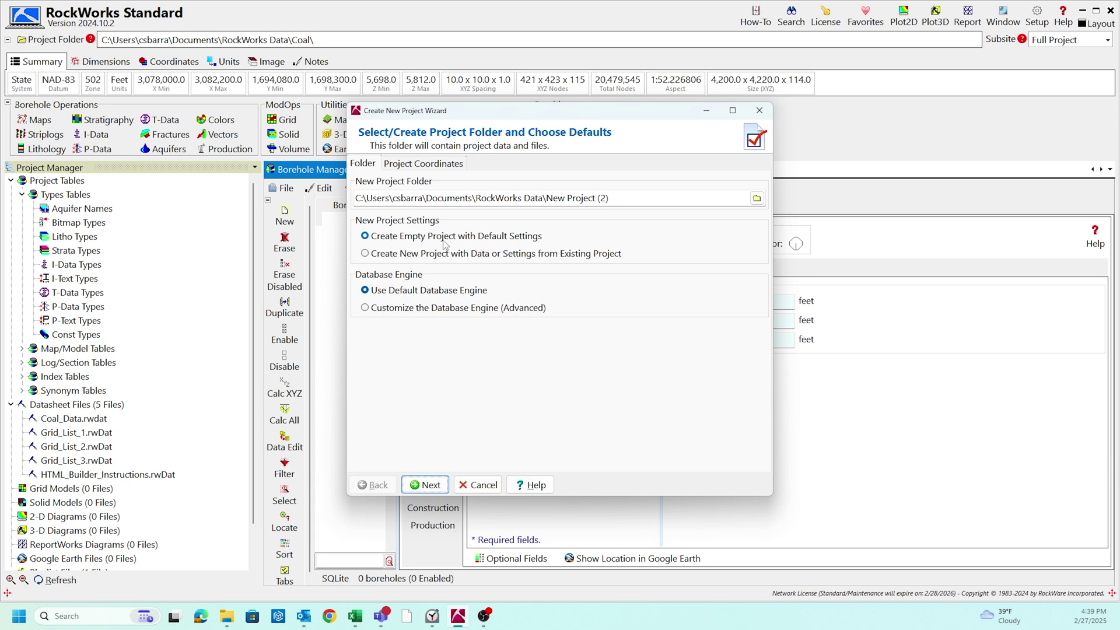
pyautogui.moveTo(609, 199); pyautogui.dragTo(546, 198)
pyautogui.click(616, 199)
pyautogui.press('BackSpace')
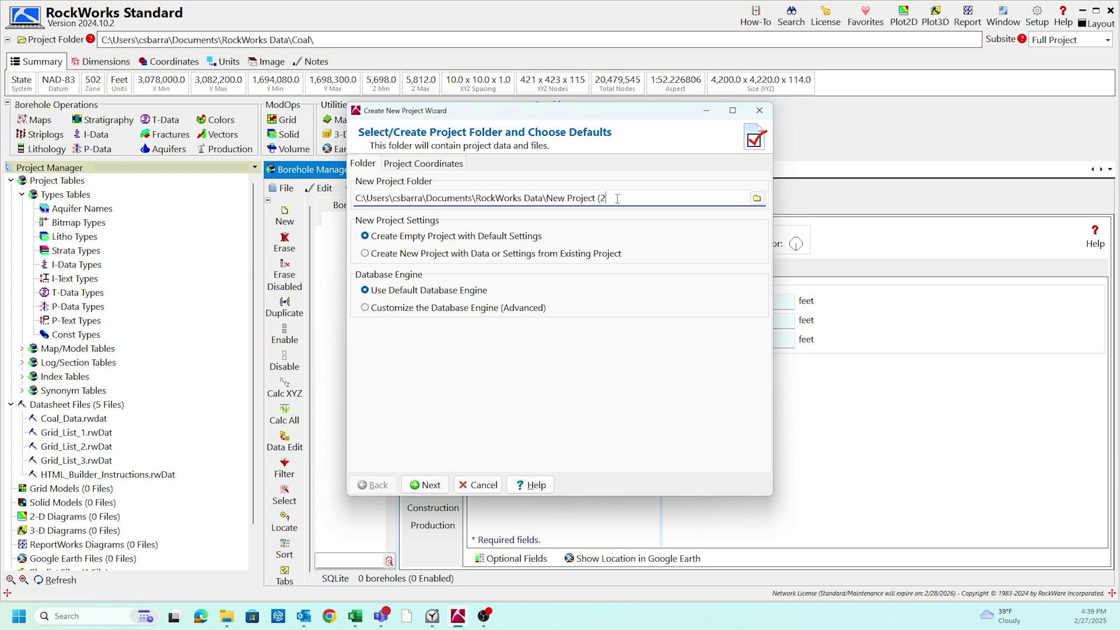
pyautogui.write('-27-25-2')
pyautogui.click(425, 484)
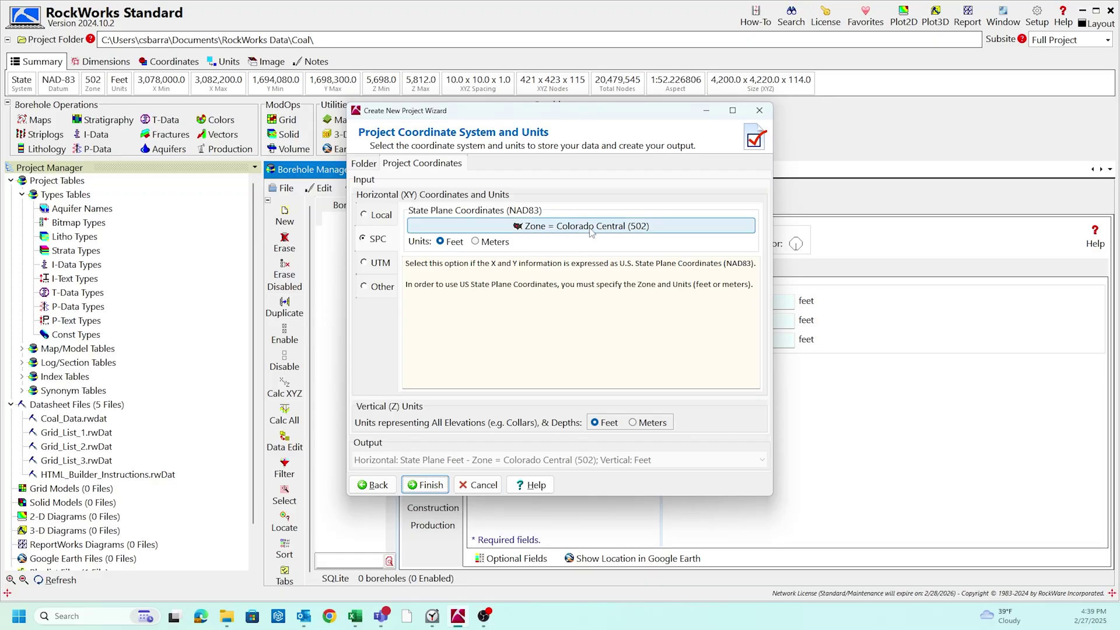
# Step: Set project coordinates to UTM zone 13 north, WGS-84, with meters as vertical units
pyautogui.click(592, 231)
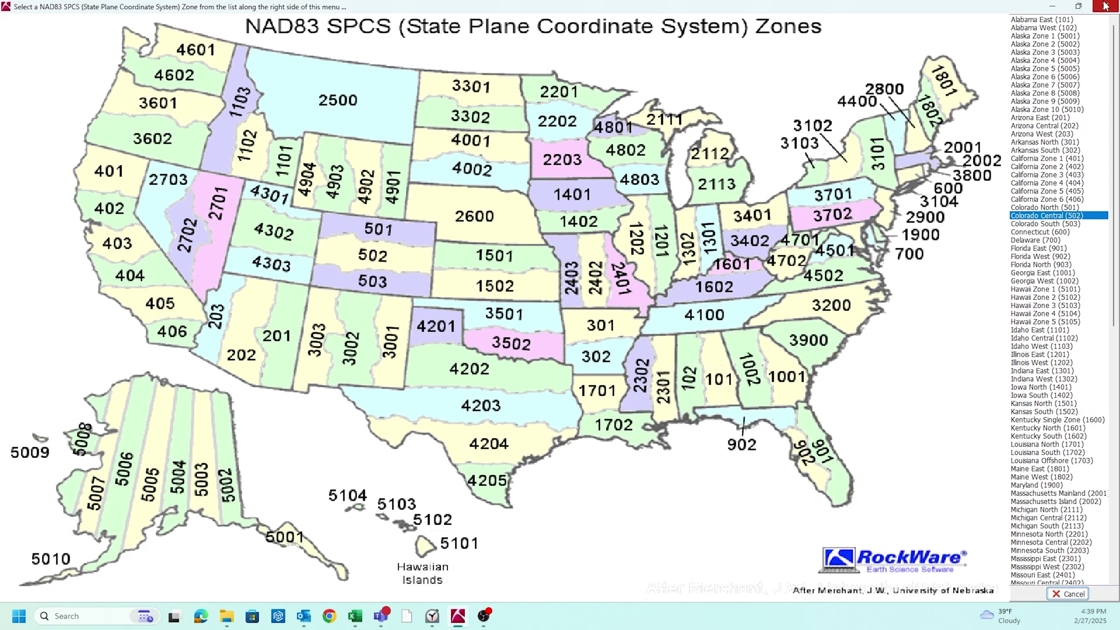
pyautogui.click(1104, 5)
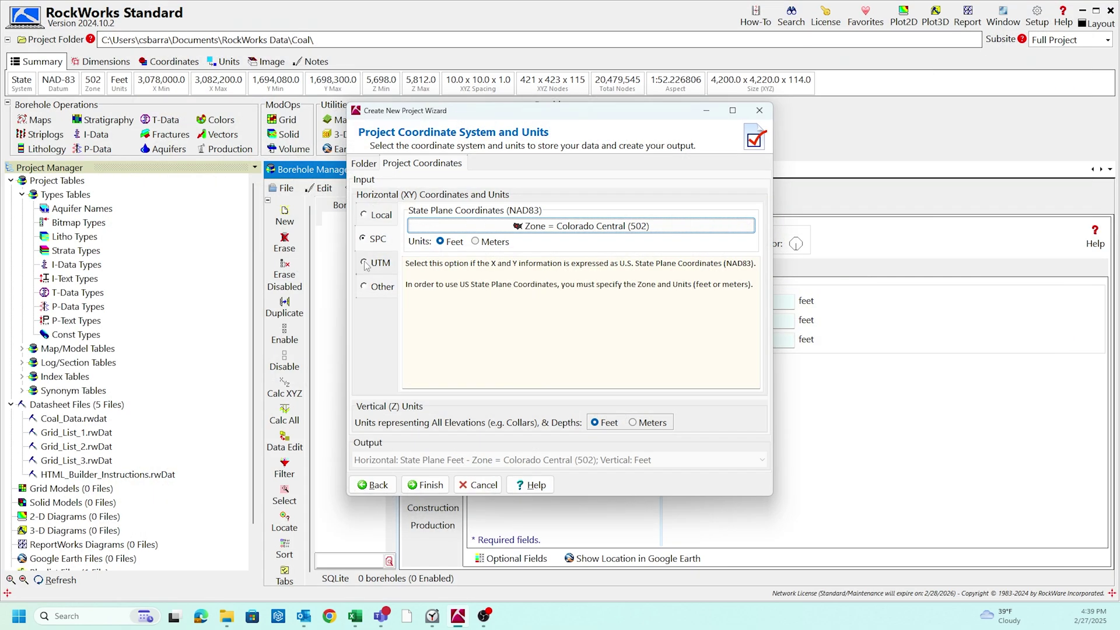
pyautogui.click(364, 263)
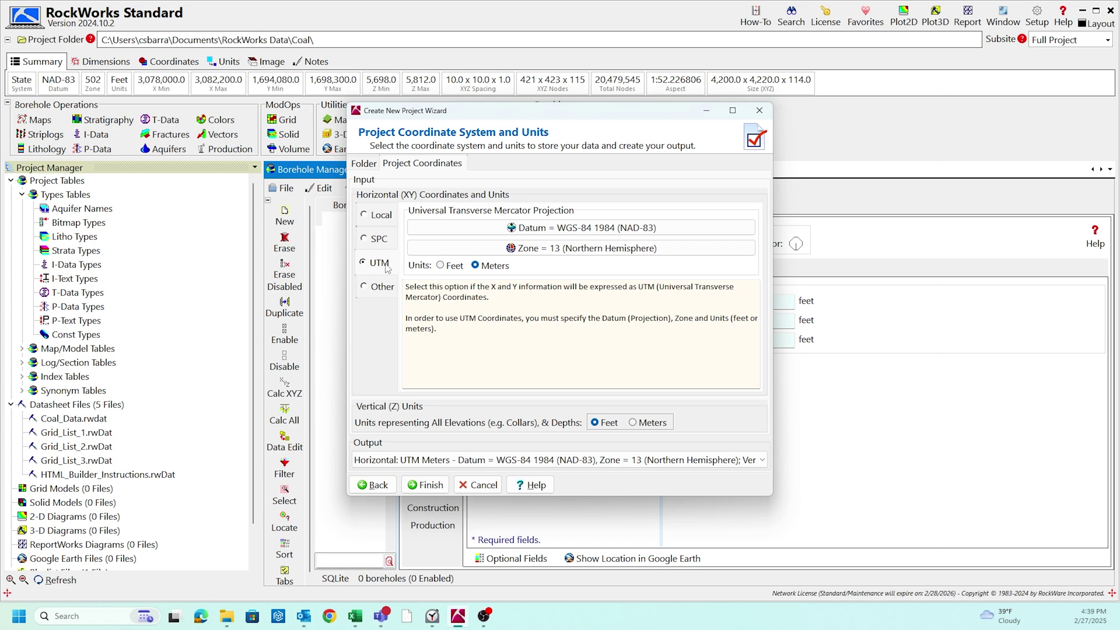
pyautogui.click(607, 249)
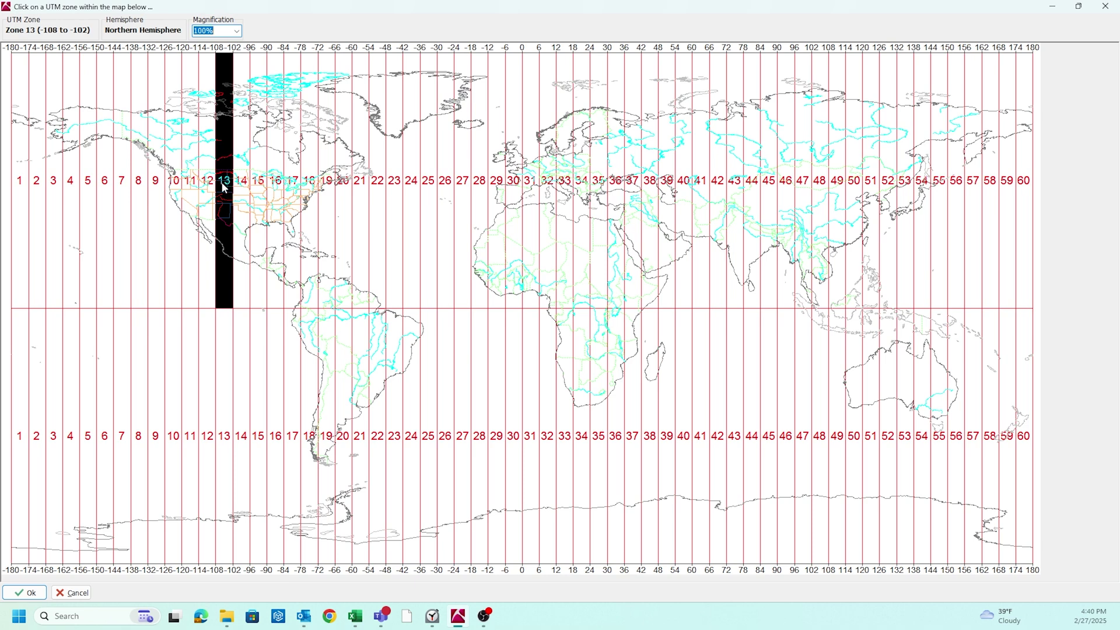
pyautogui.press('Return')
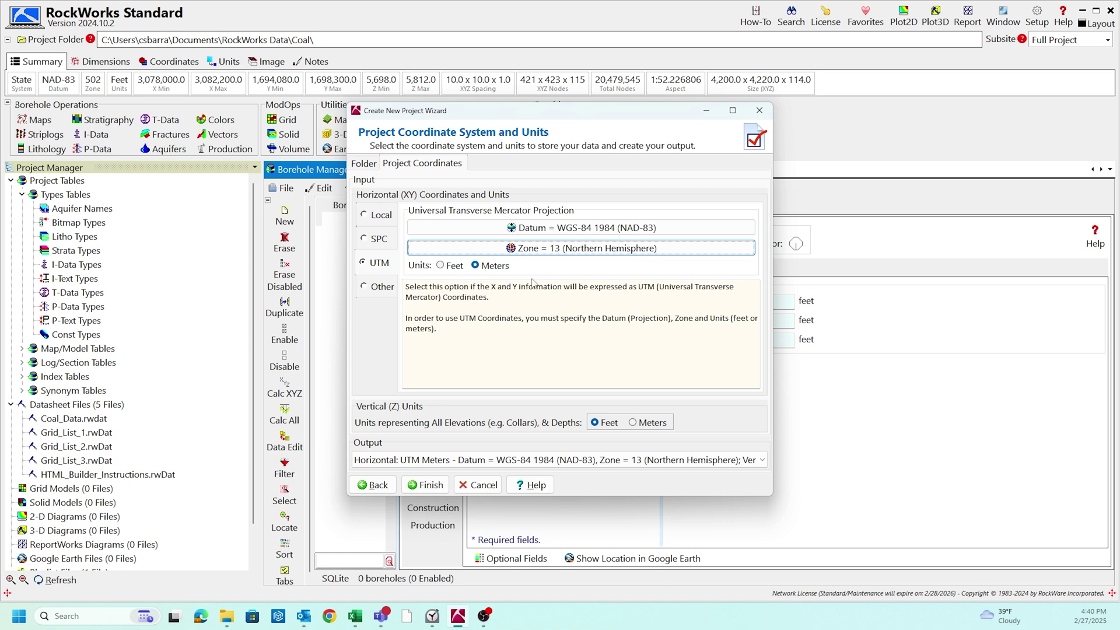
pyautogui.click(634, 424)
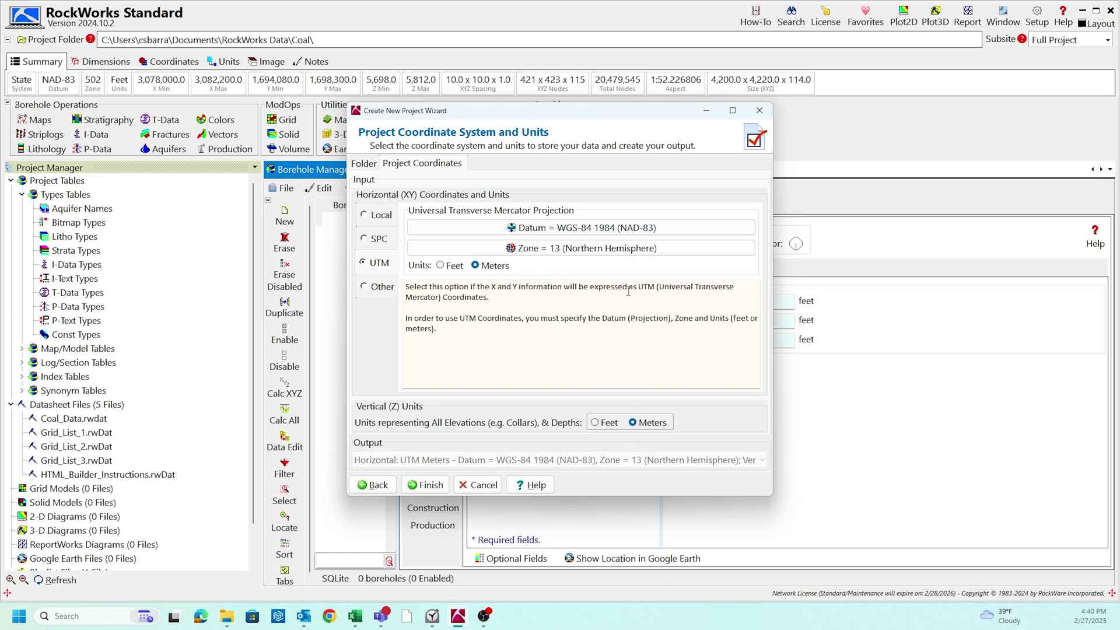
pyautogui.click(431, 485)
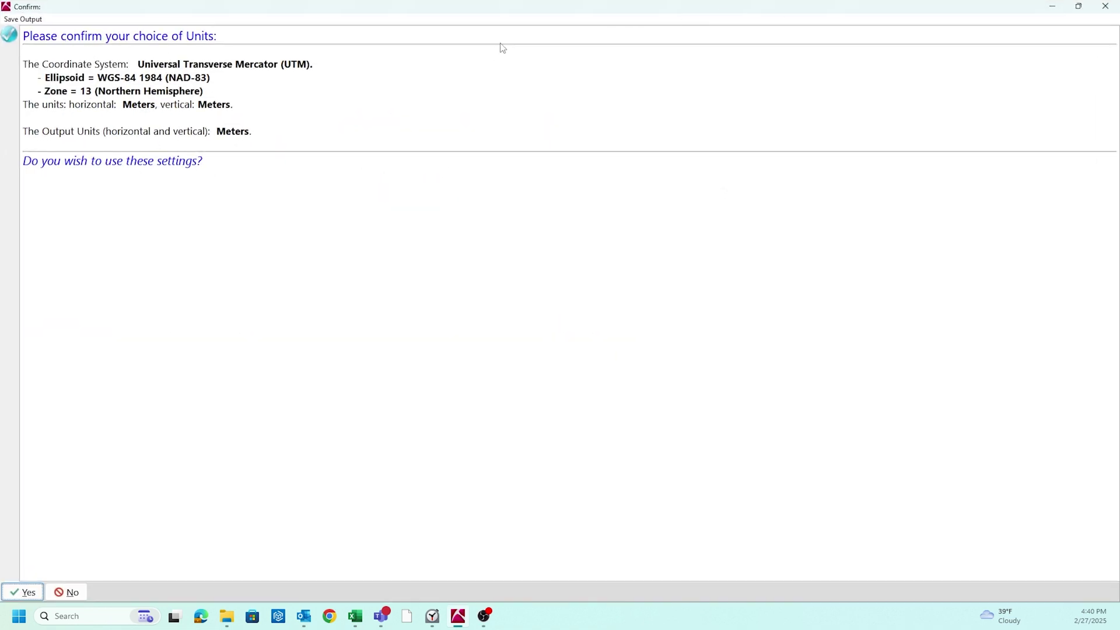
# Step: Confirm the UTM zone 13 meter units so the project database is created
pyautogui.doubleClick(571, 17)
pyautogui.doubleClick(408, 82)
pyautogui.click(24, 593)
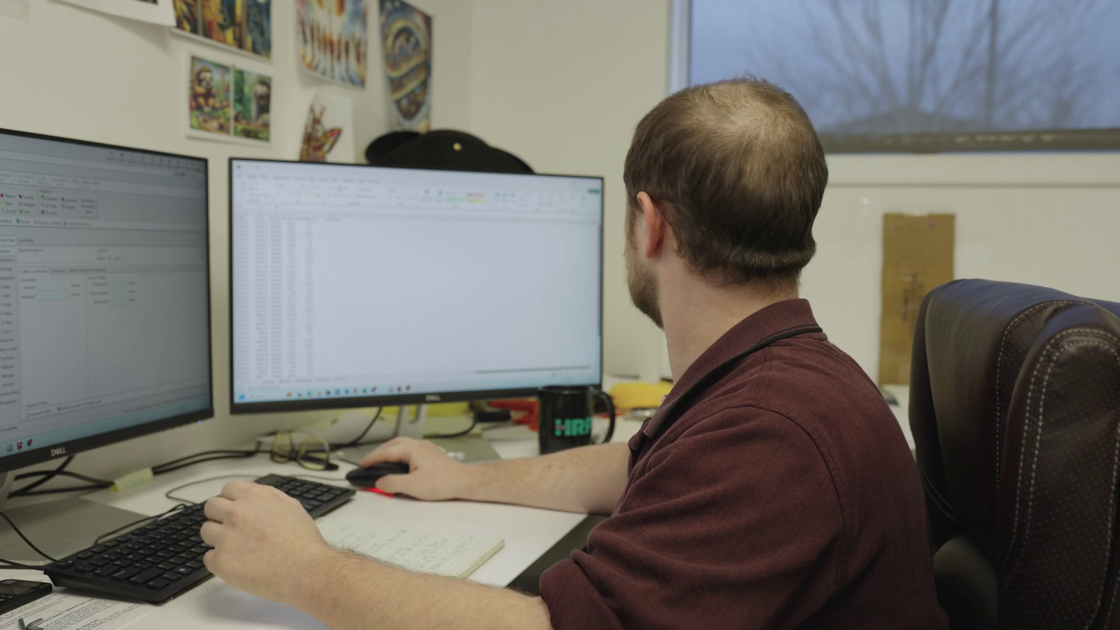
# Step: Switch to the SamplesTraining01.xls workbook showing its Location sheet
pyautogui.hotkey('alt', 'Tab')
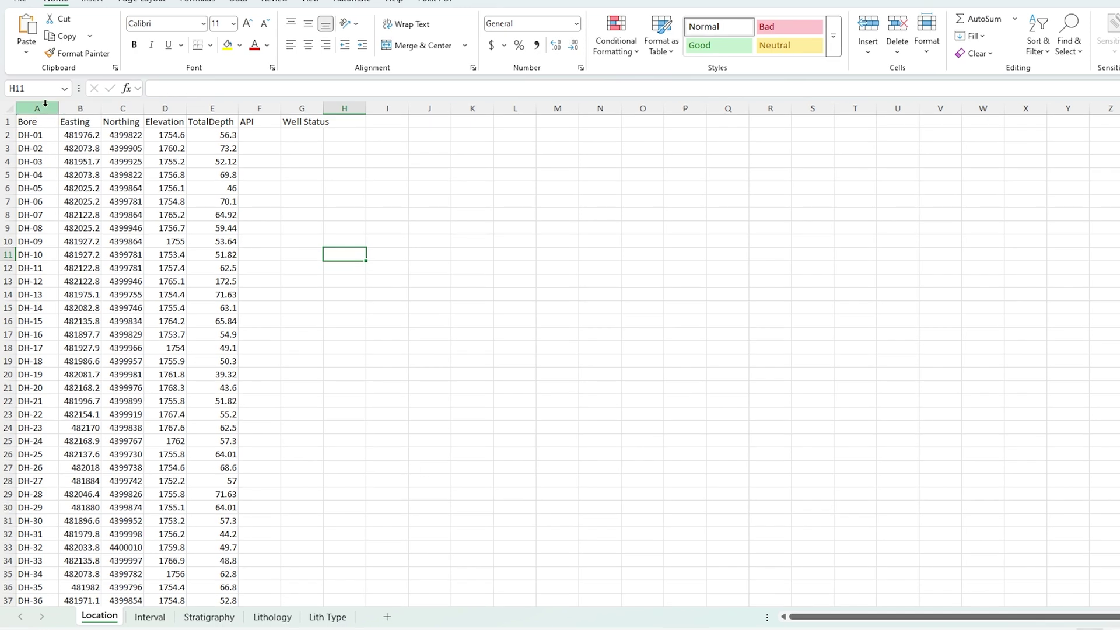
# Step: Highlight the Bore, Easting, Northing, Elevation and TotalDepth columns, then show the Interval sheet
pyautogui.click(45, 108)
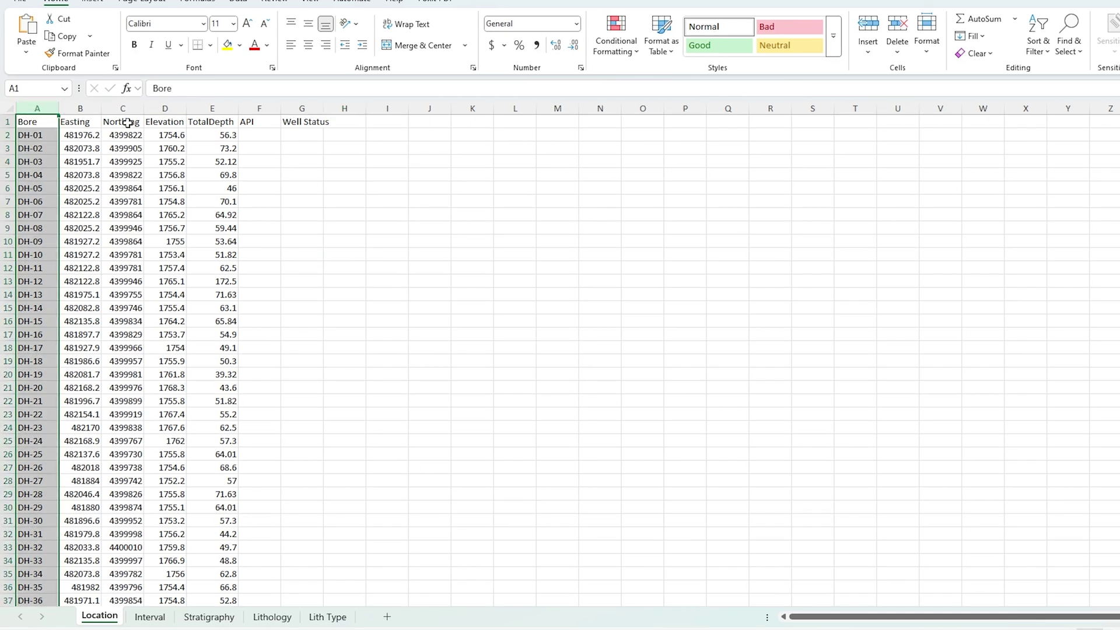
pyautogui.click(82, 107)
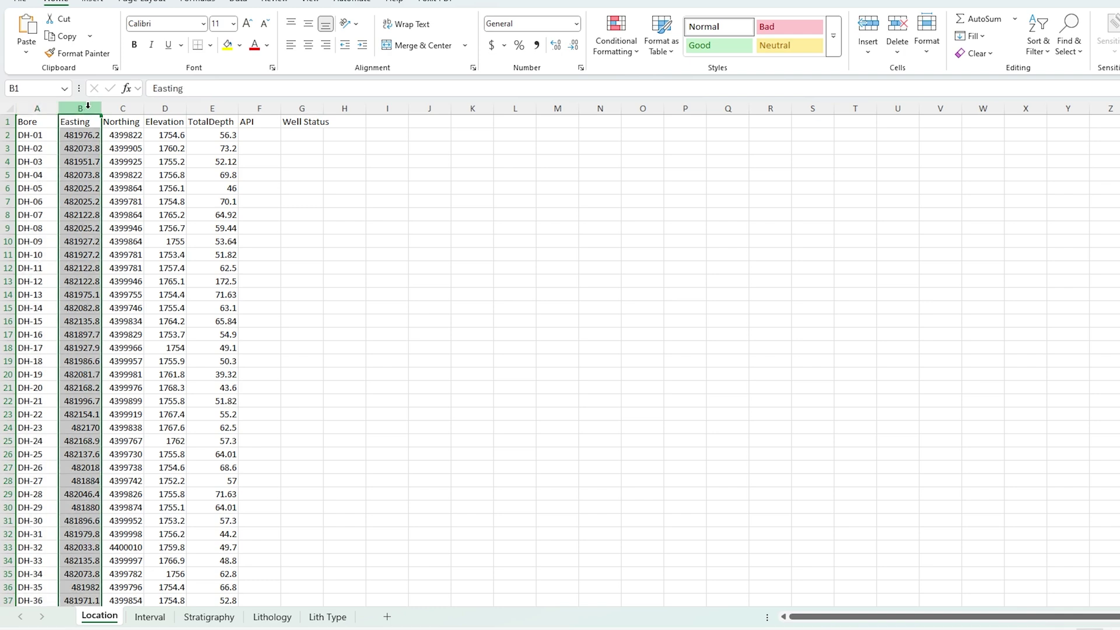
pyautogui.click(123, 108)
pyautogui.click(166, 107)
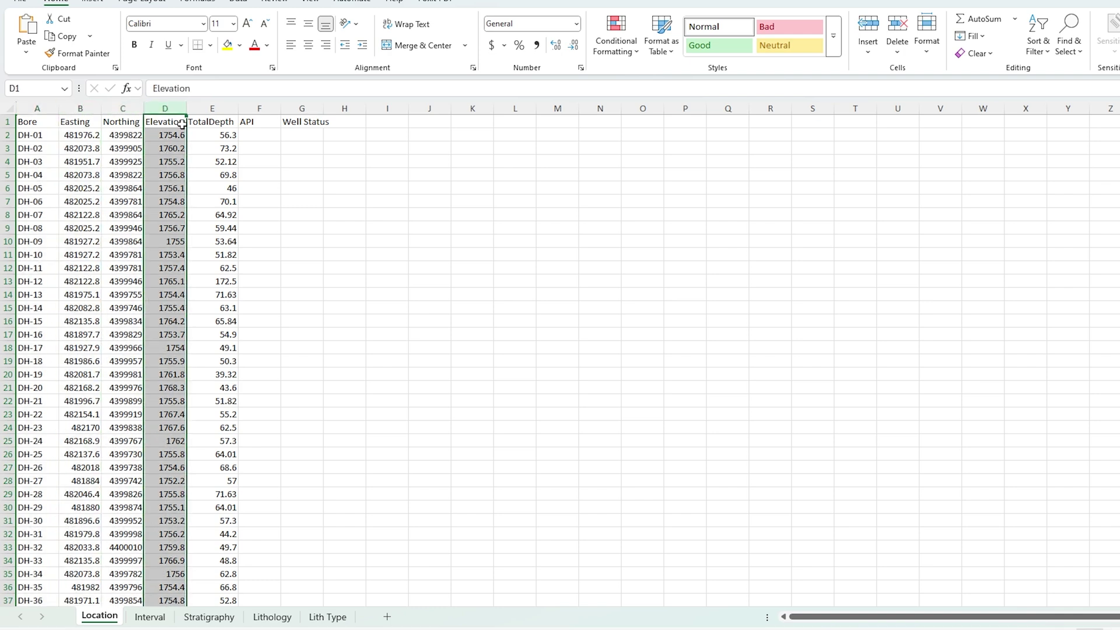
pyautogui.click(214, 109)
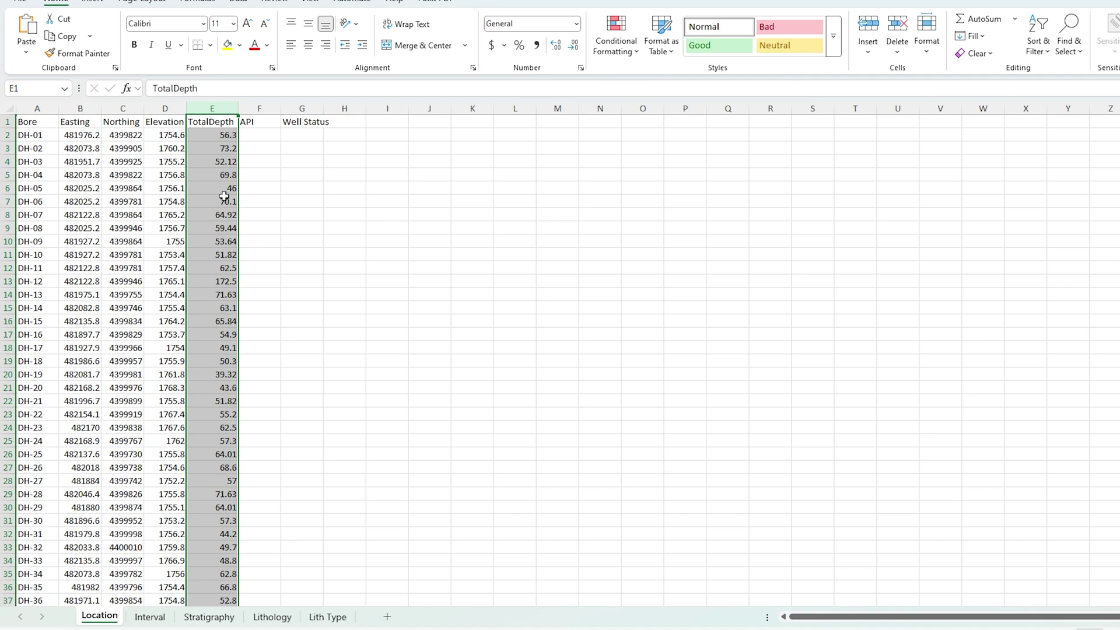
pyautogui.click(150, 616)
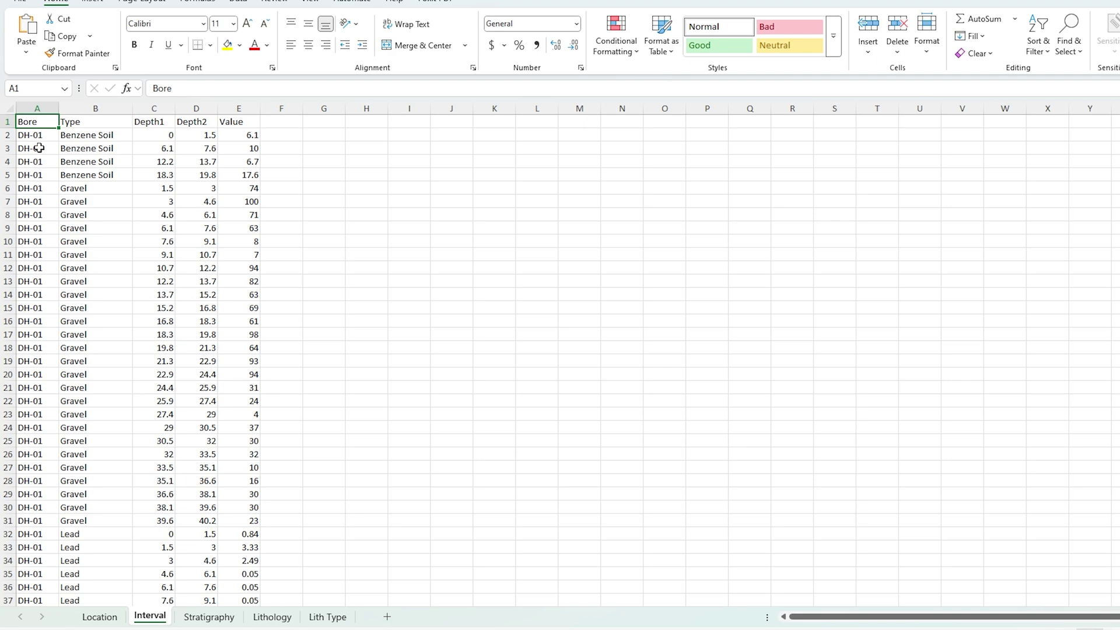
# Step: Highlight the Interval columns Type, Depth1, Depth2 and Value, then view the Lithology and Lith Type sheets
pyautogui.click(100, 107)
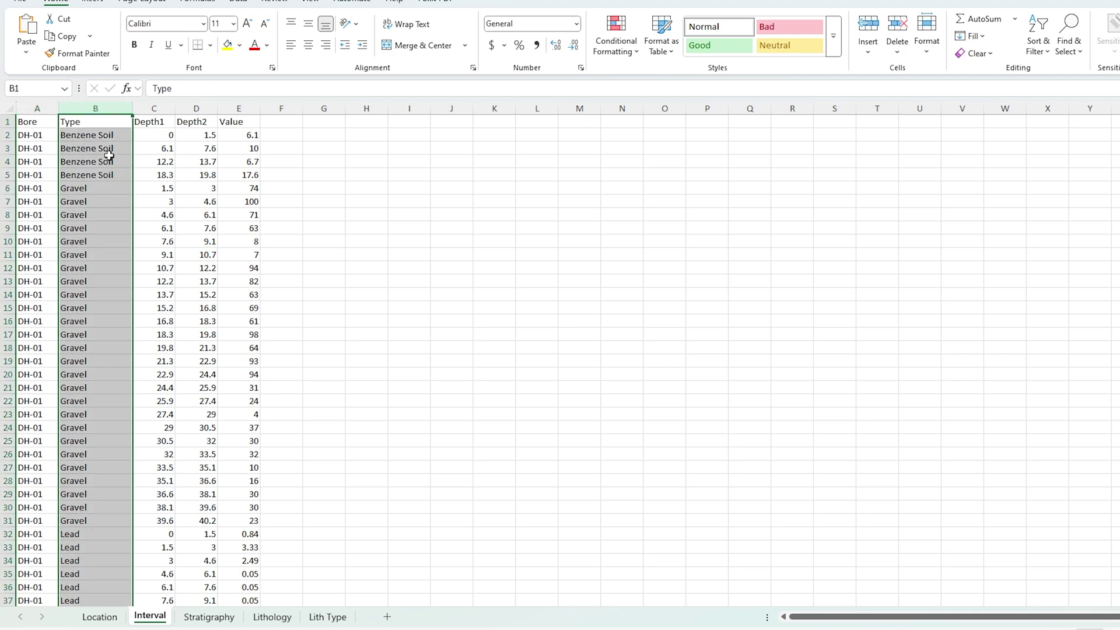
pyautogui.click(163, 108)
pyautogui.click(196, 108)
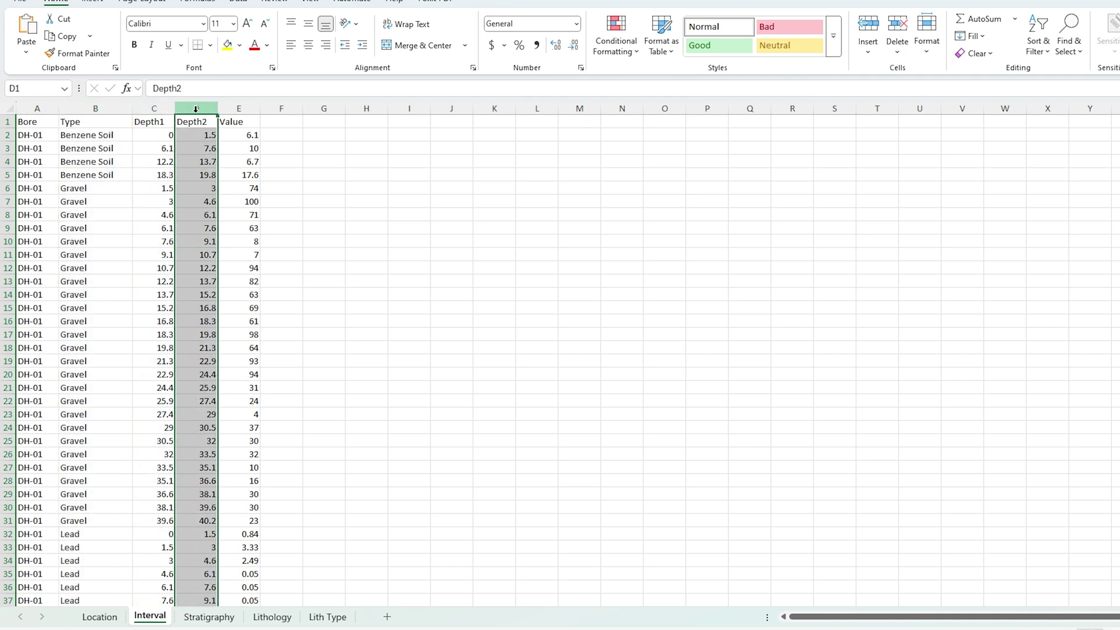
pyautogui.click(236, 108)
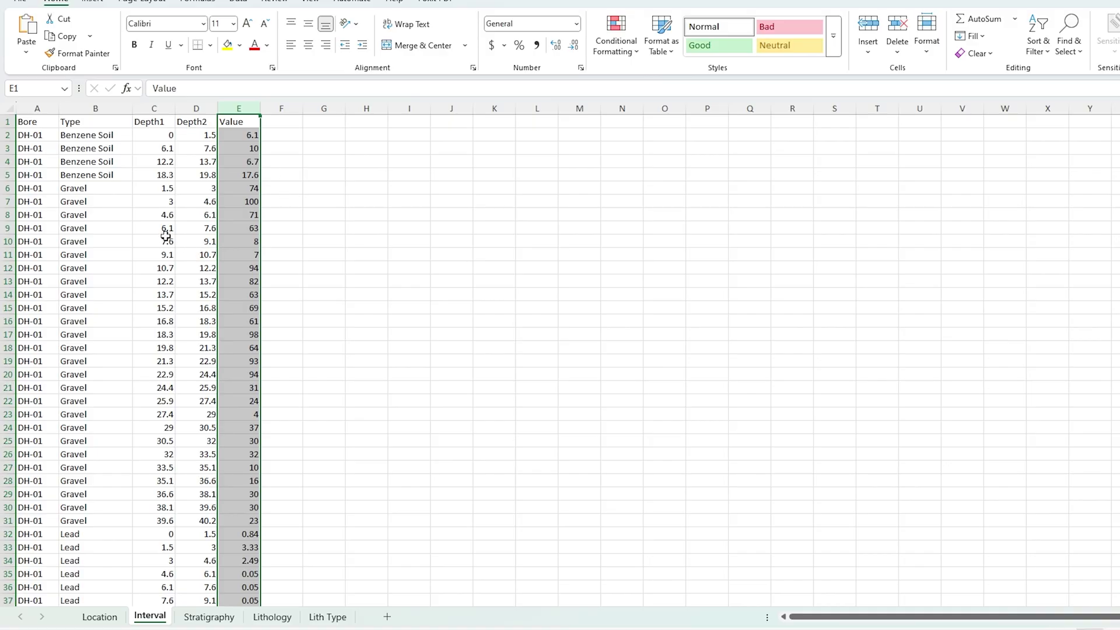
pyautogui.click(272, 616)
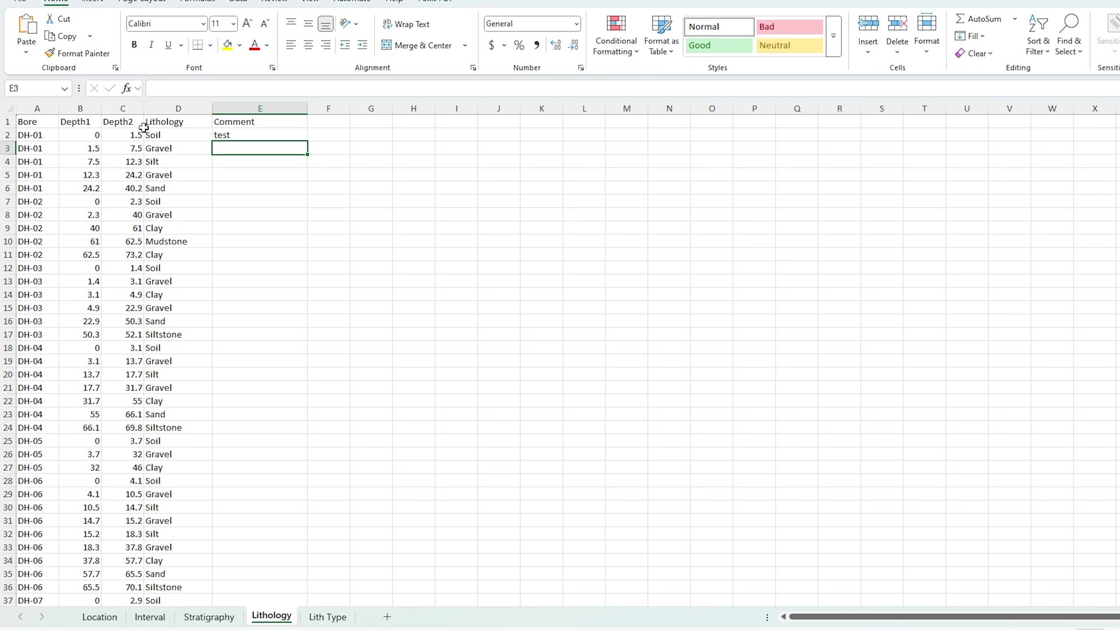
pyautogui.click(328, 617)
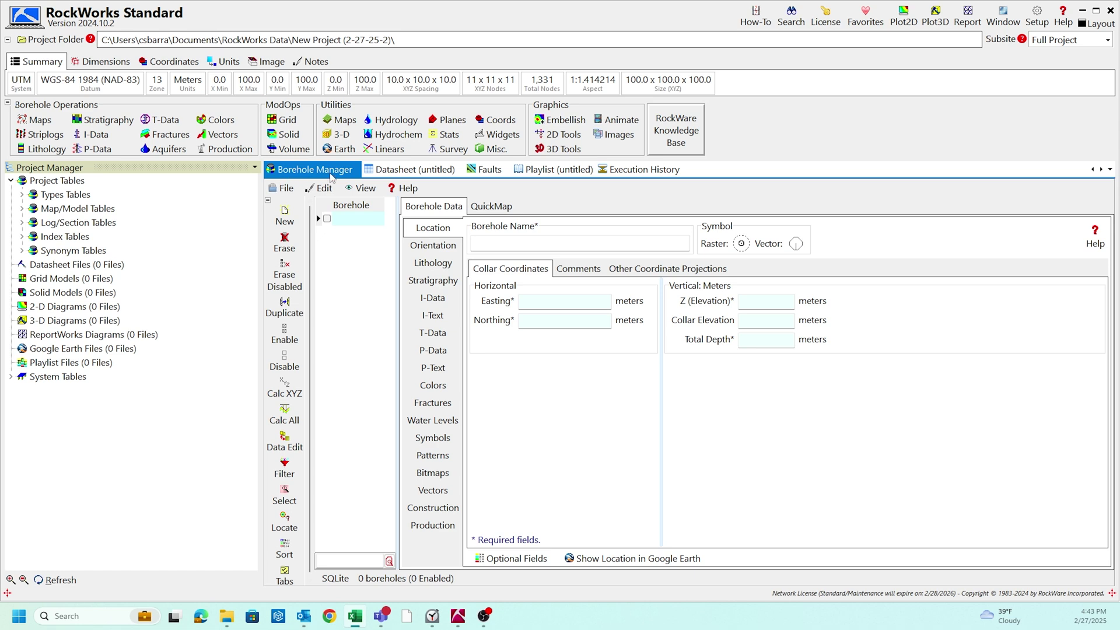
# Step: Start a Row-Based Excel import from the Borehole Manager's File > Import menu
pyautogui.click(283, 190)
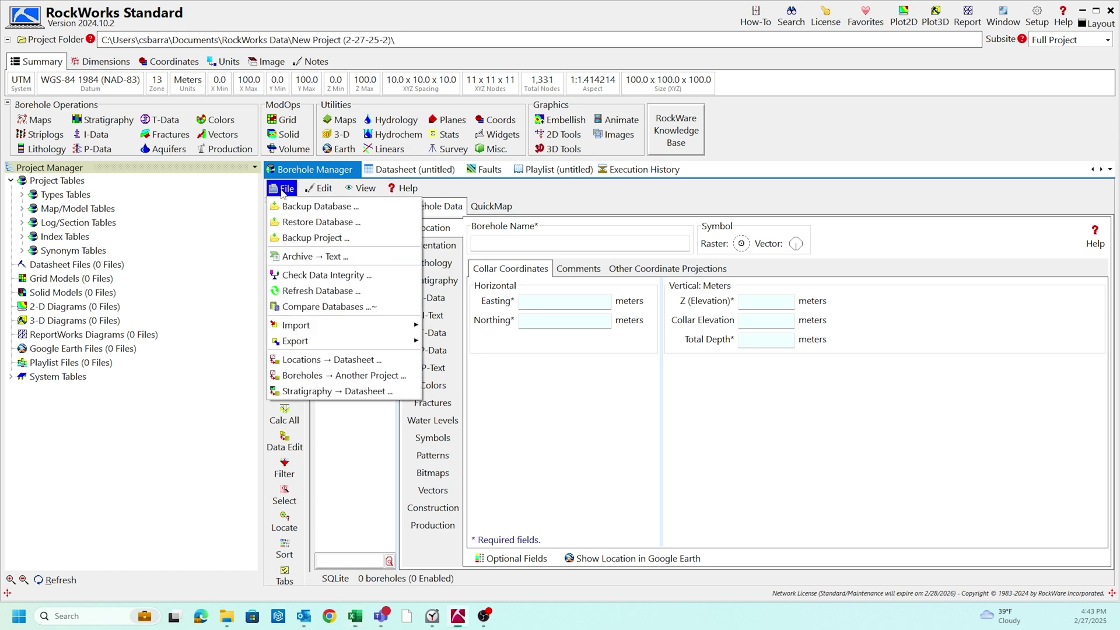
pyautogui.moveTo(298, 330)
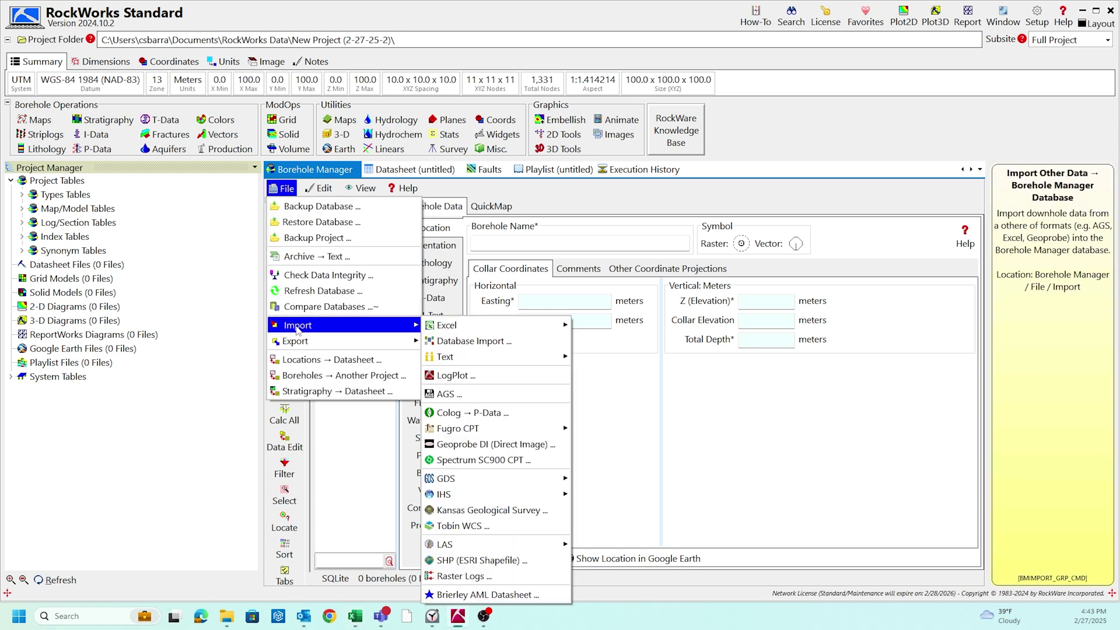
pyautogui.moveTo(458, 329)
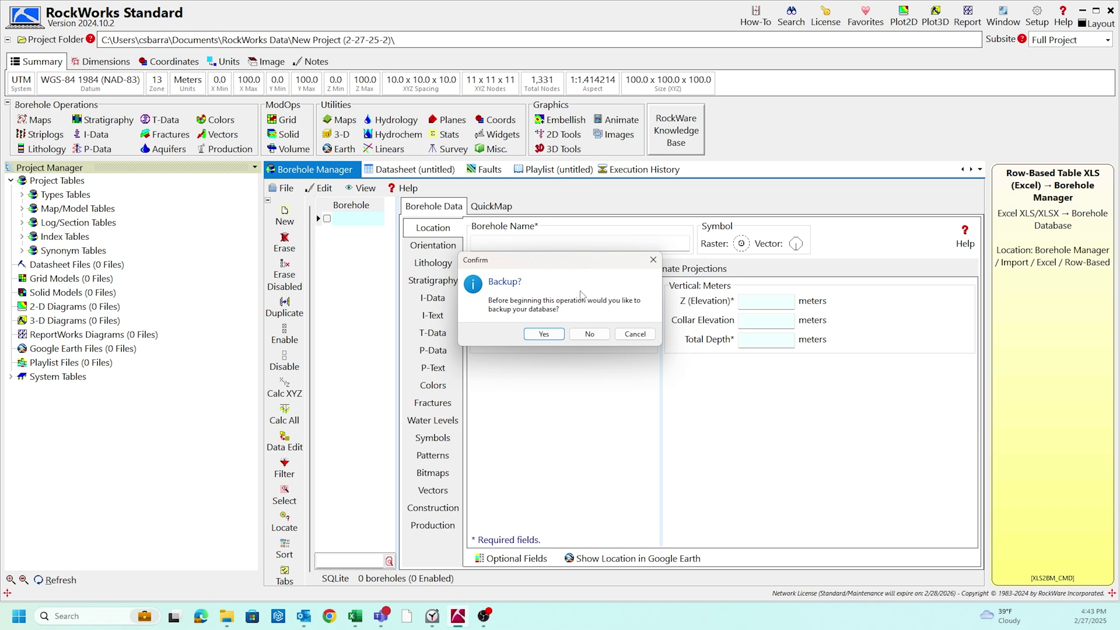
# Step: Skip the database backup and maximize the Excel Import Wizard
pyautogui.click(591, 336)
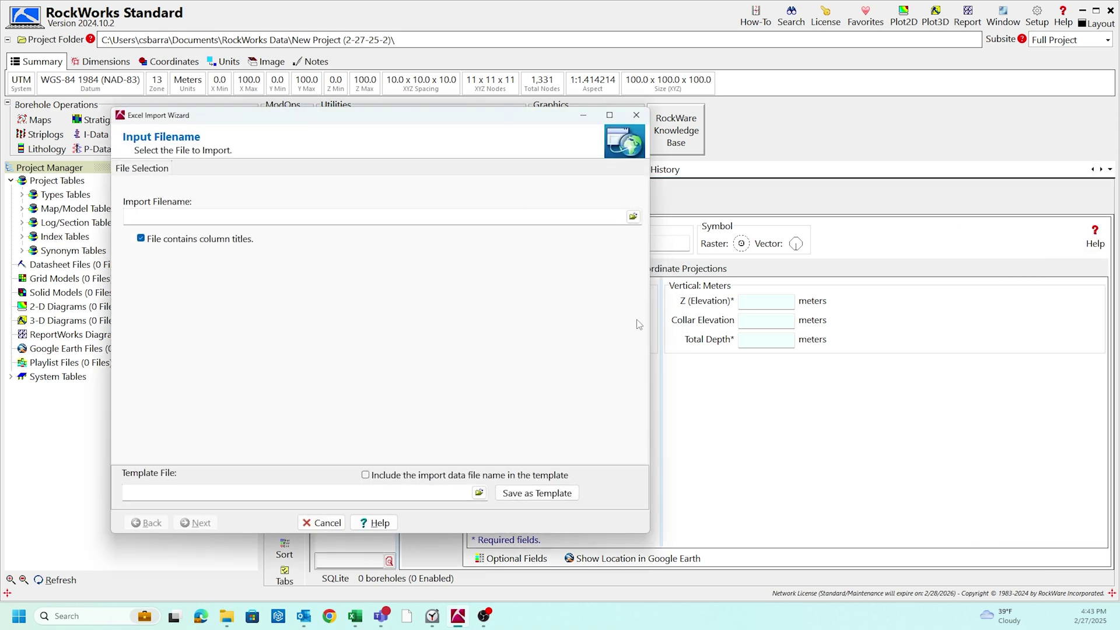
pyautogui.moveTo(376, 120); pyautogui.dragTo(511, 120)
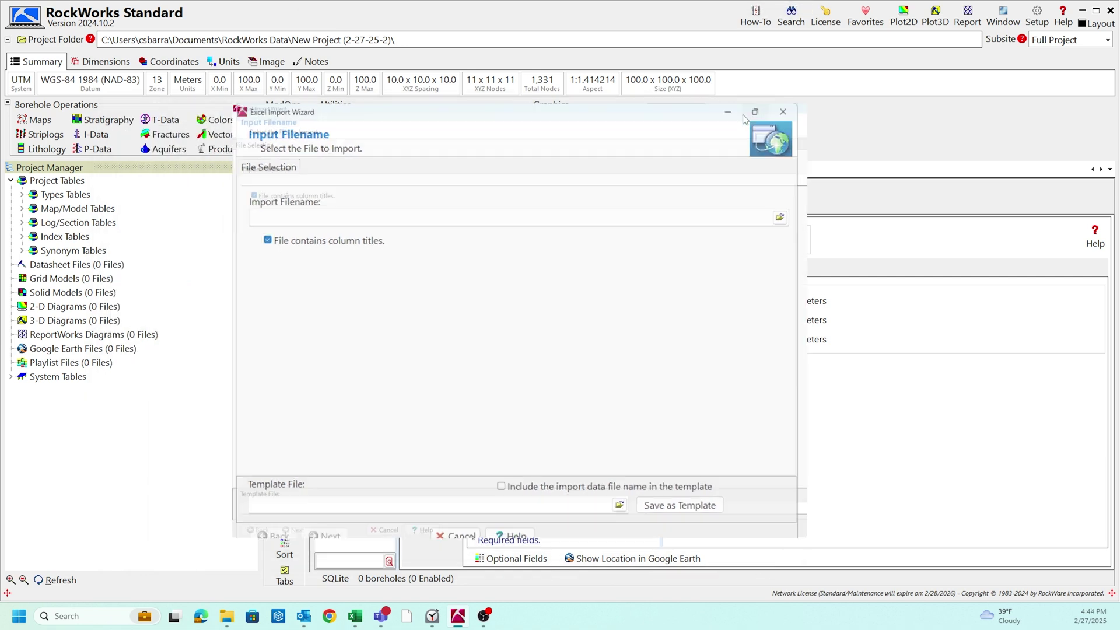
pyautogui.click(744, 114)
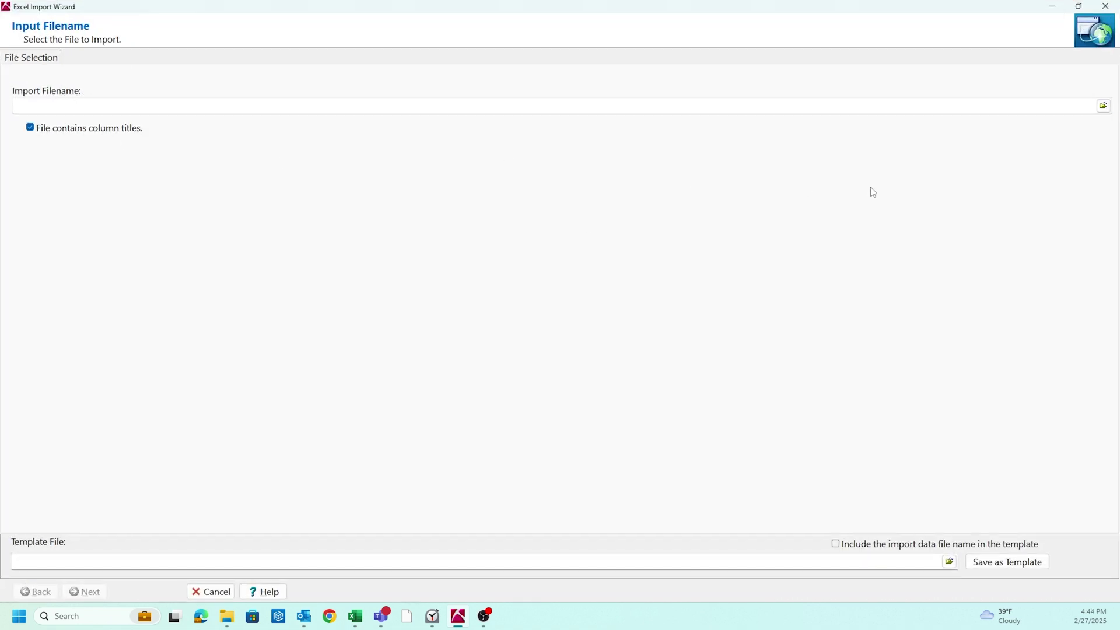
# Step: Load SamplesTraining01.xls from the RockWorks Data Samples folder into the wizard
pyautogui.click(1103, 106)
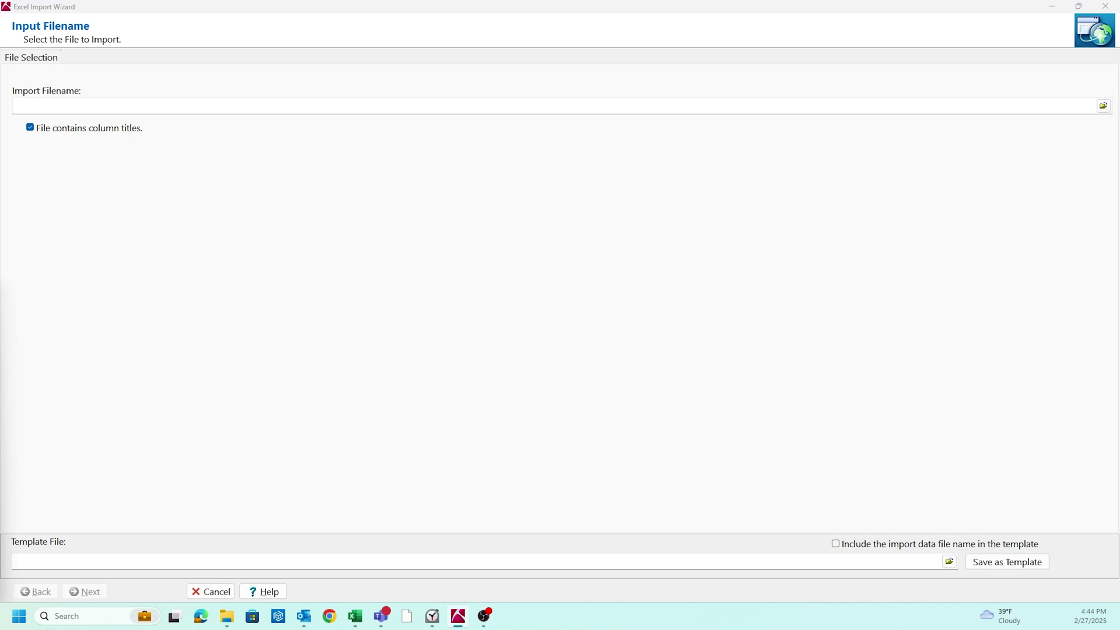
pyautogui.moveTo(5, 309); pyautogui.dragTo(610, 93)
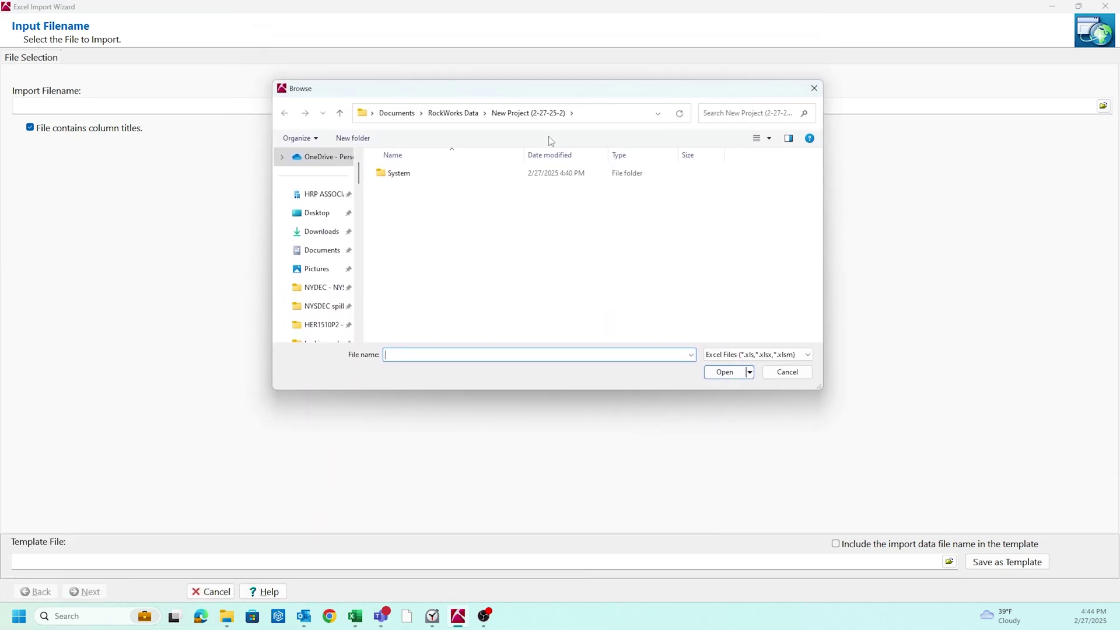
pyautogui.click(457, 116)
pyautogui.doubleClick(420, 288)
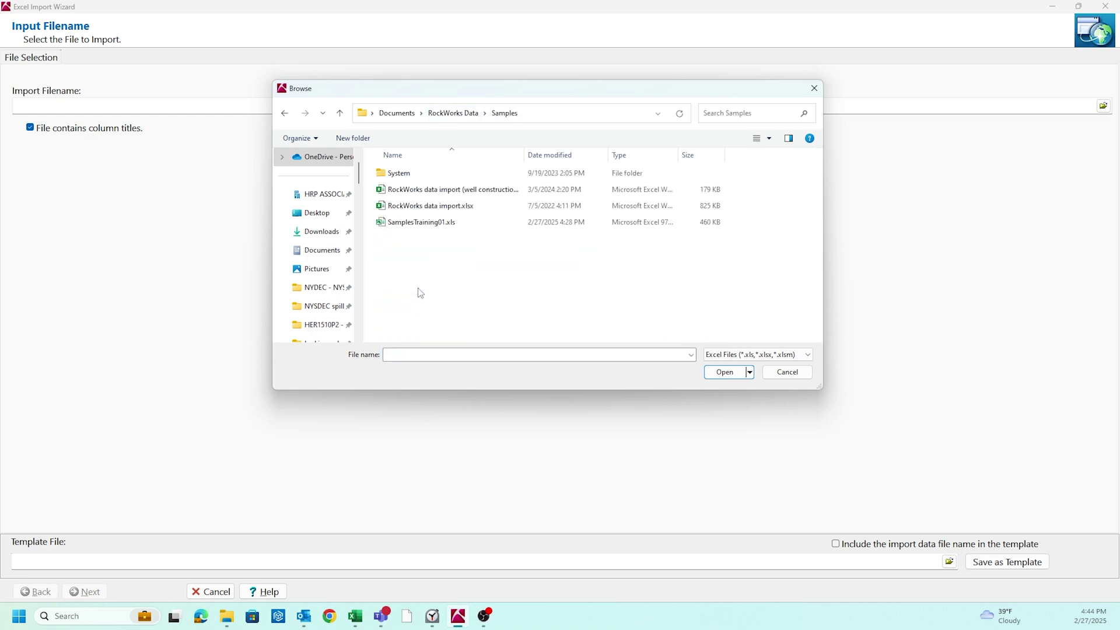
pyautogui.click(424, 223)
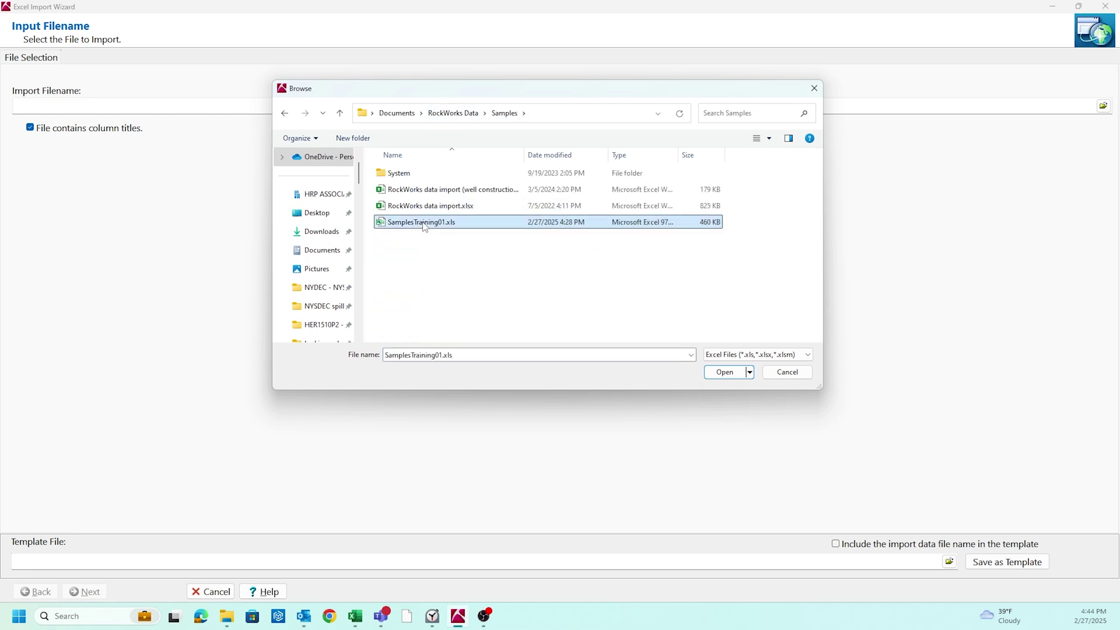
pyautogui.click(727, 375)
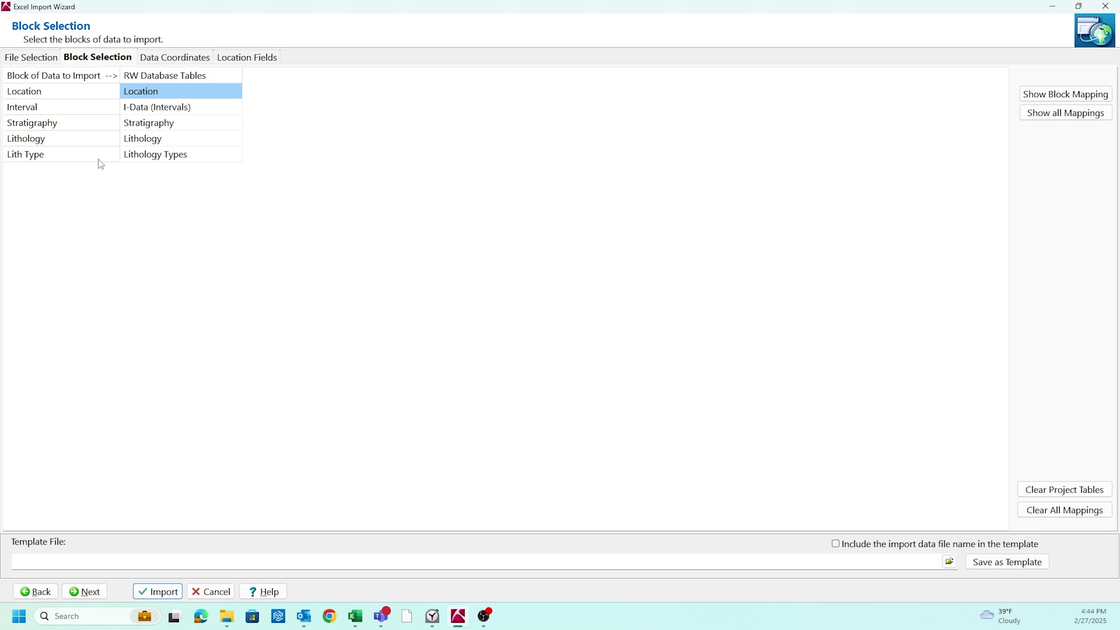
# Step: Review the UTM meters data coordinates, then show the Location Fields column mapping
pyautogui.click(181, 61)
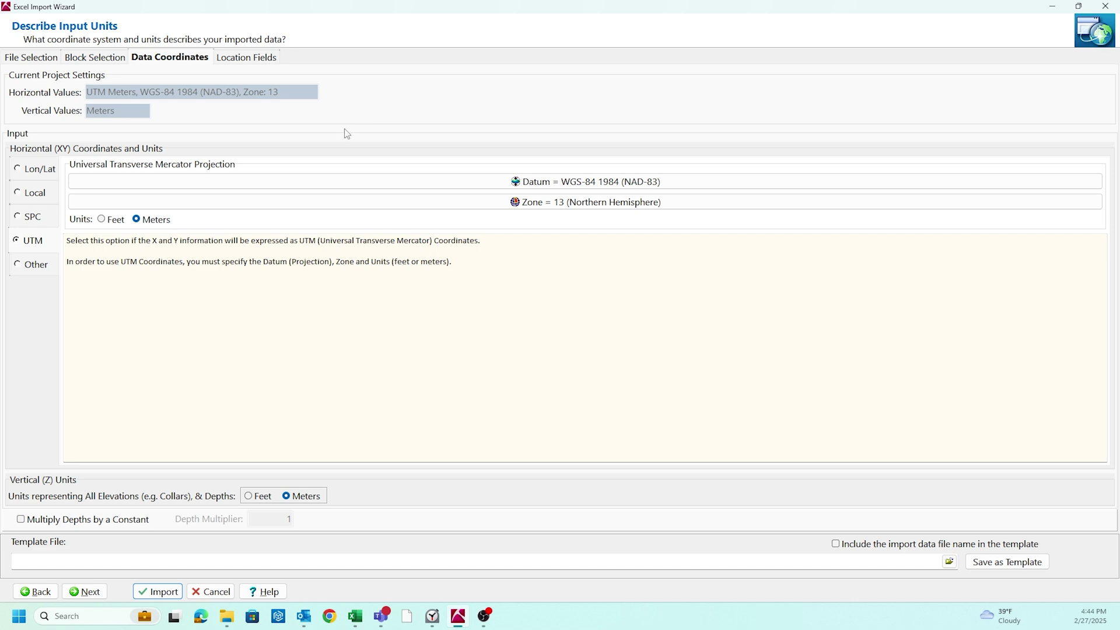
pyautogui.click(248, 63)
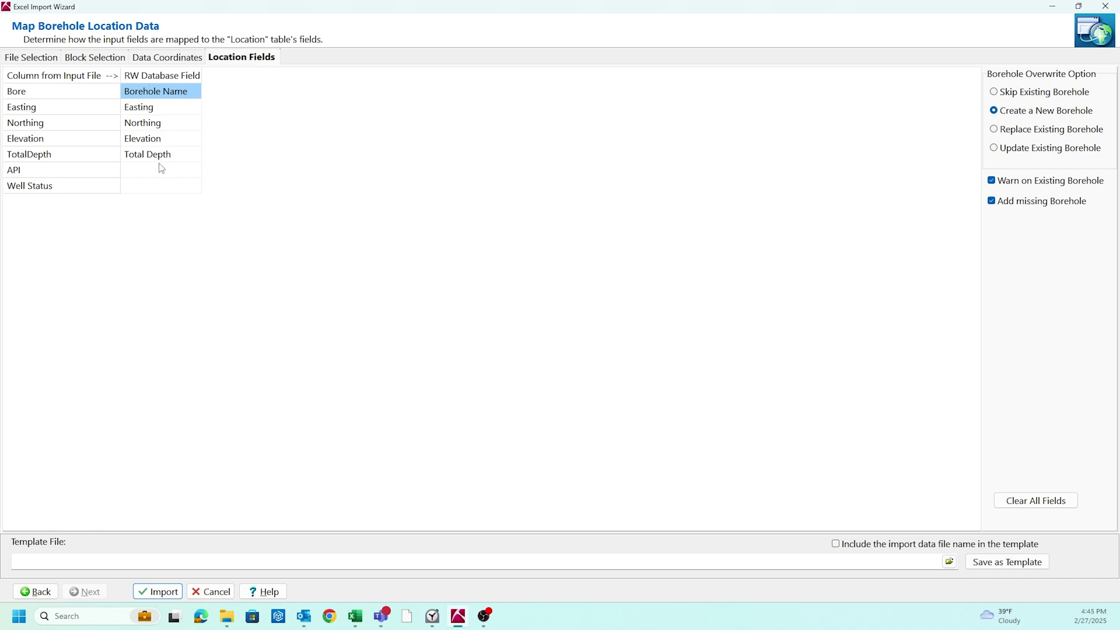
# Step: Map the API column to a new String field named Api with a description
pyautogui.click(196, 174)
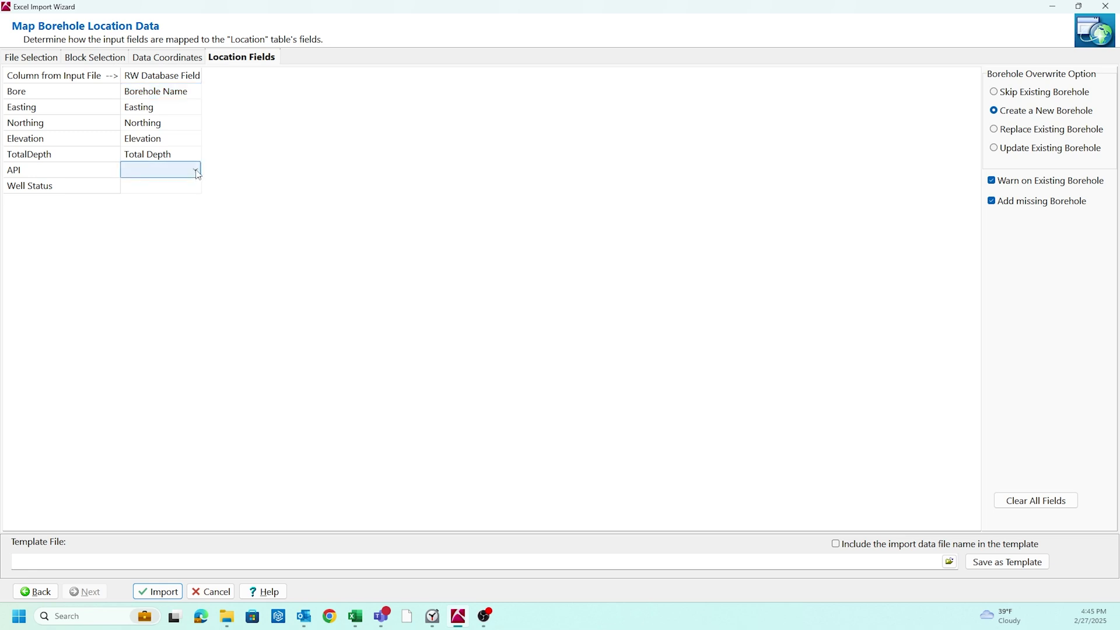
pyautogui.click(196, 171)
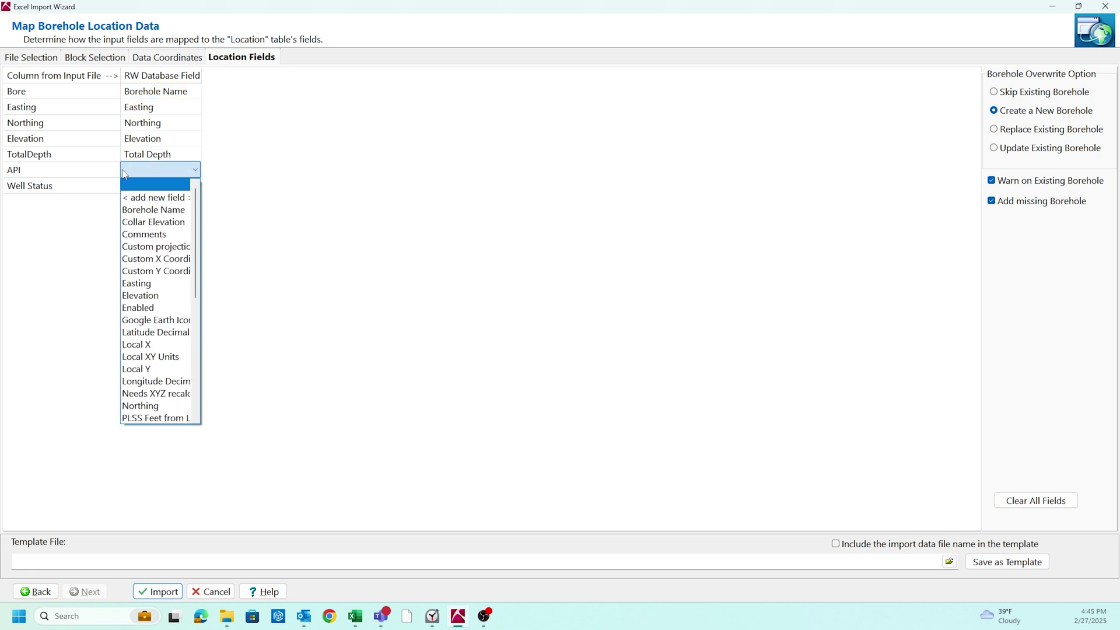
pyautogui.click(173, 199)
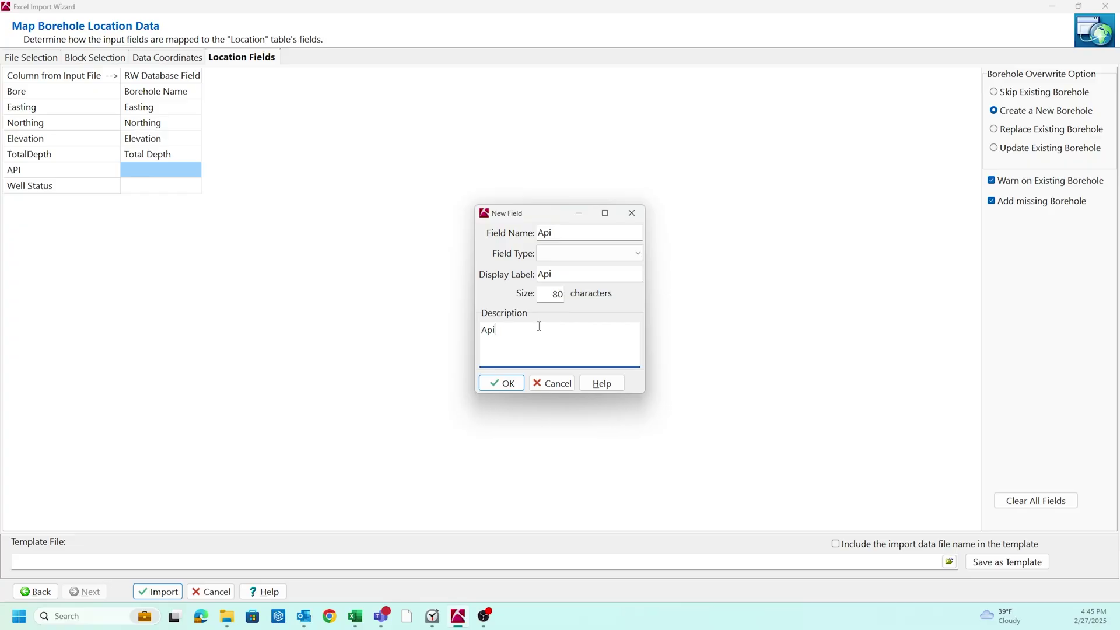
pyautogui.write('merican Pet')
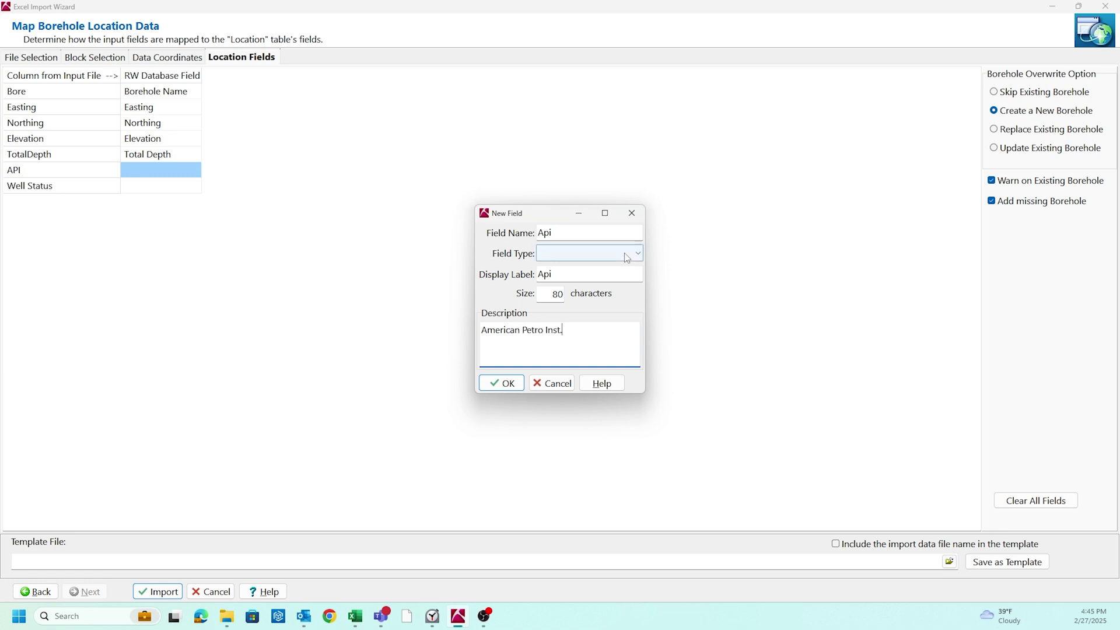
pyautogui.click(586, 253)
pyautogui.click(570, 317)
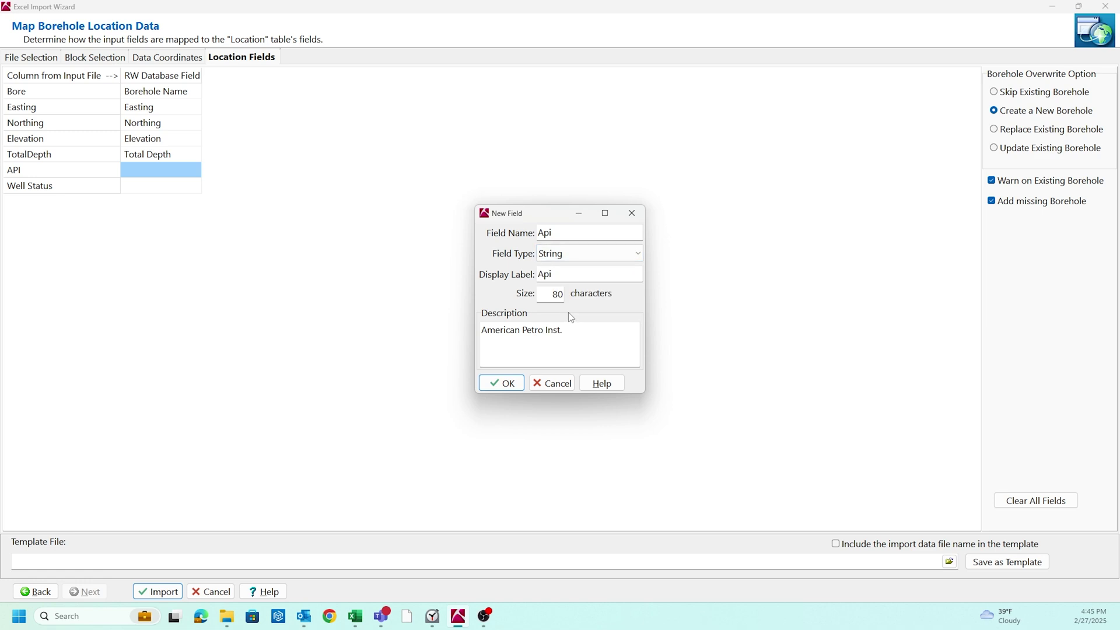
pyautogui.click(503, 383)
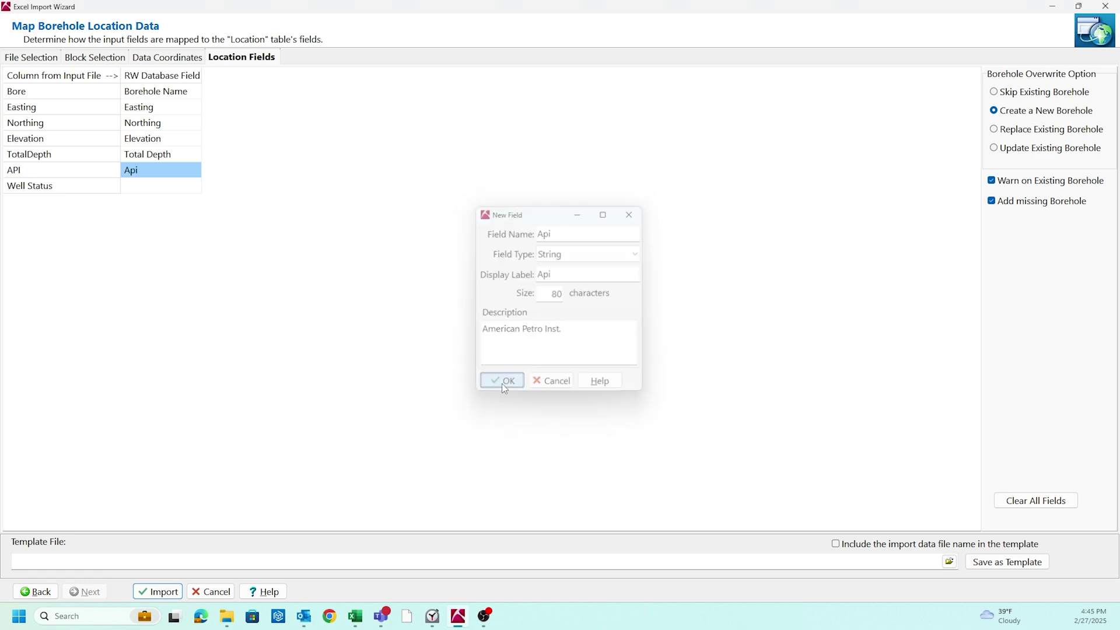
# Step: Import the workbook data and accept the matching UTM zone 13 coordinate system
pyautogui.click(162, 592)
pyautogui.click(606, 336)
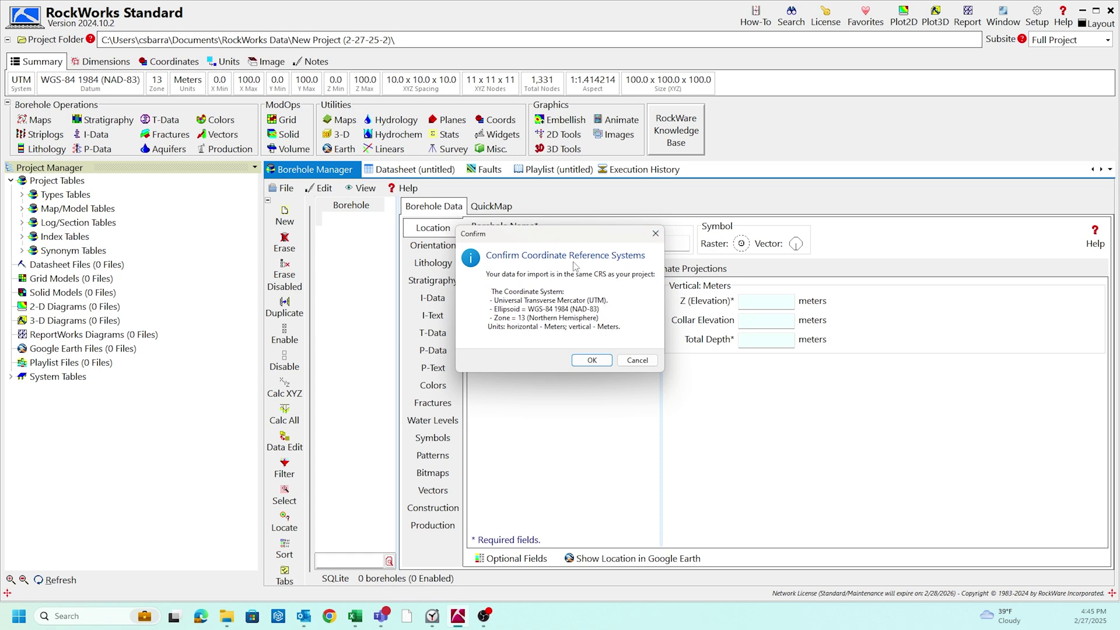
pyautogui.click(588, 361)
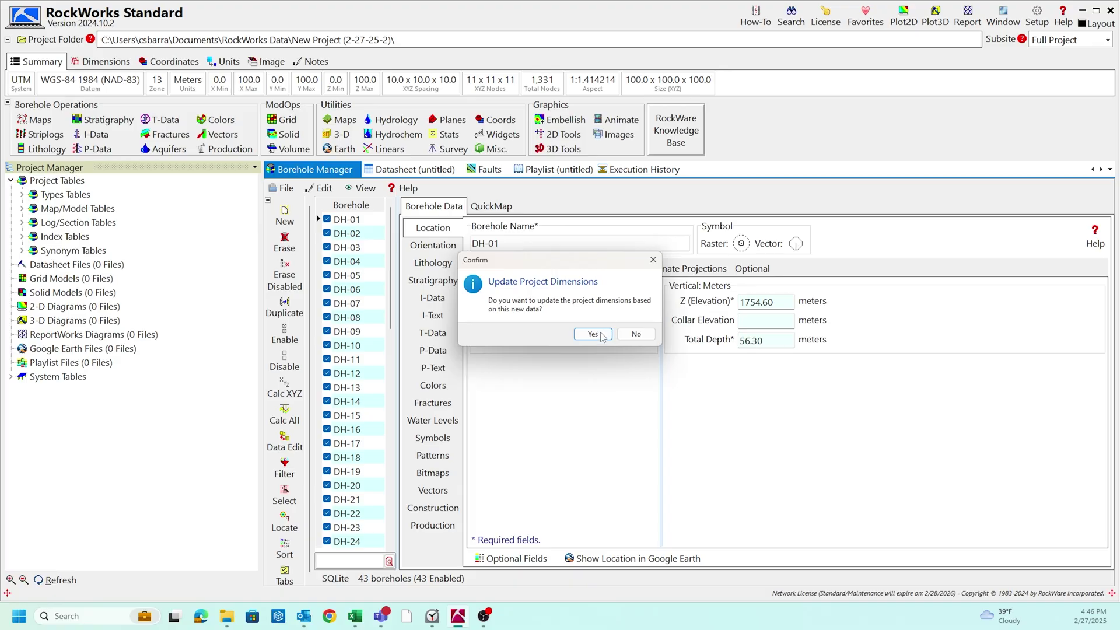
# Step: Save the 43 imported boreholes and agree to review the project's output dimensions
pyautogui.click(593, 334)
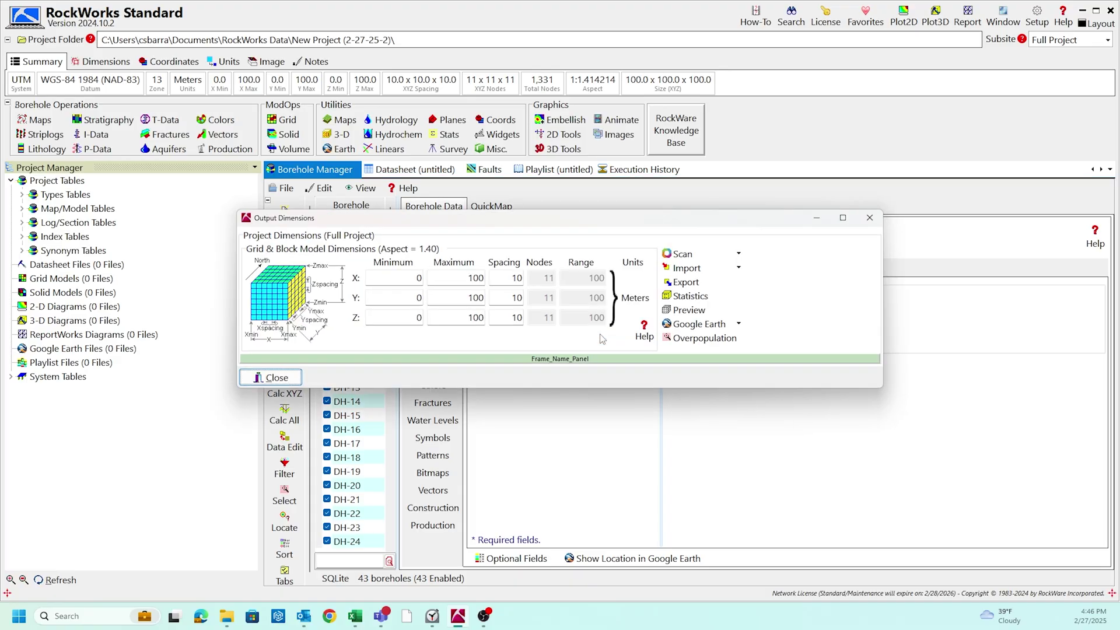
# Step: Scan boreholes to set dimensions X 481,880–482,170, Y 4,399,730–4,400,010, Z 1,452–1,770
pyautogui.click(845, 202)
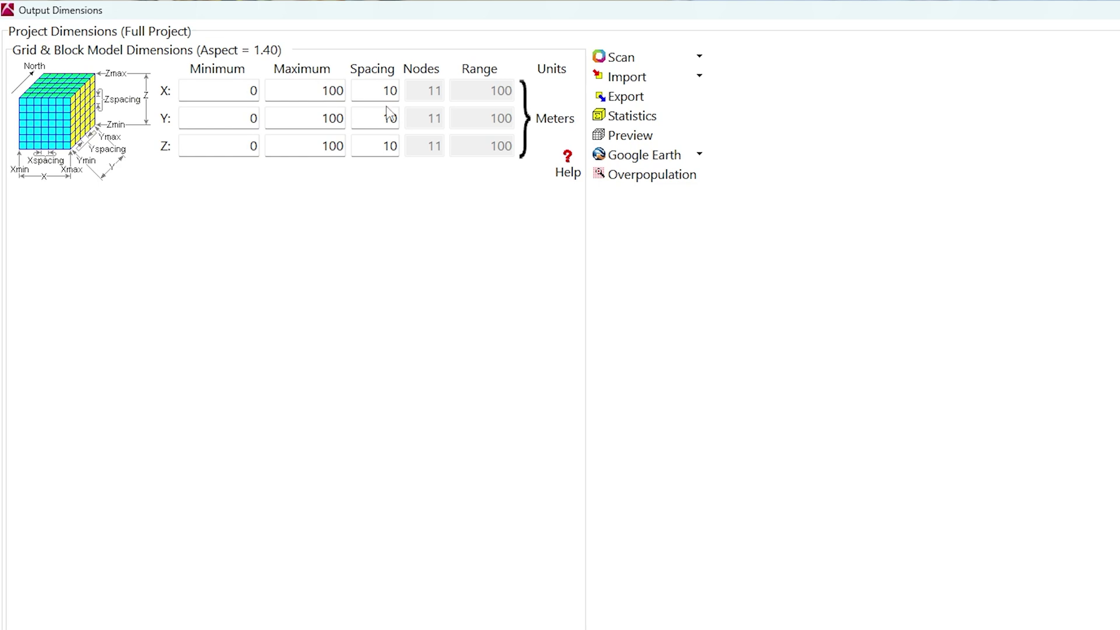
pyautogui.click(699, 57)
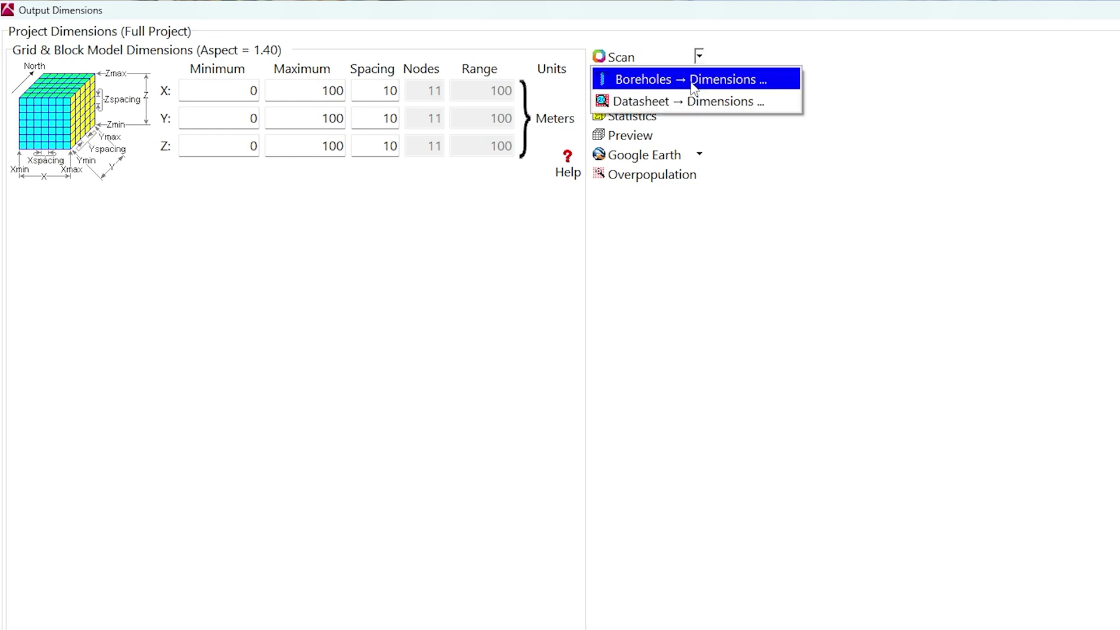
pyautogui.click(694, 81)
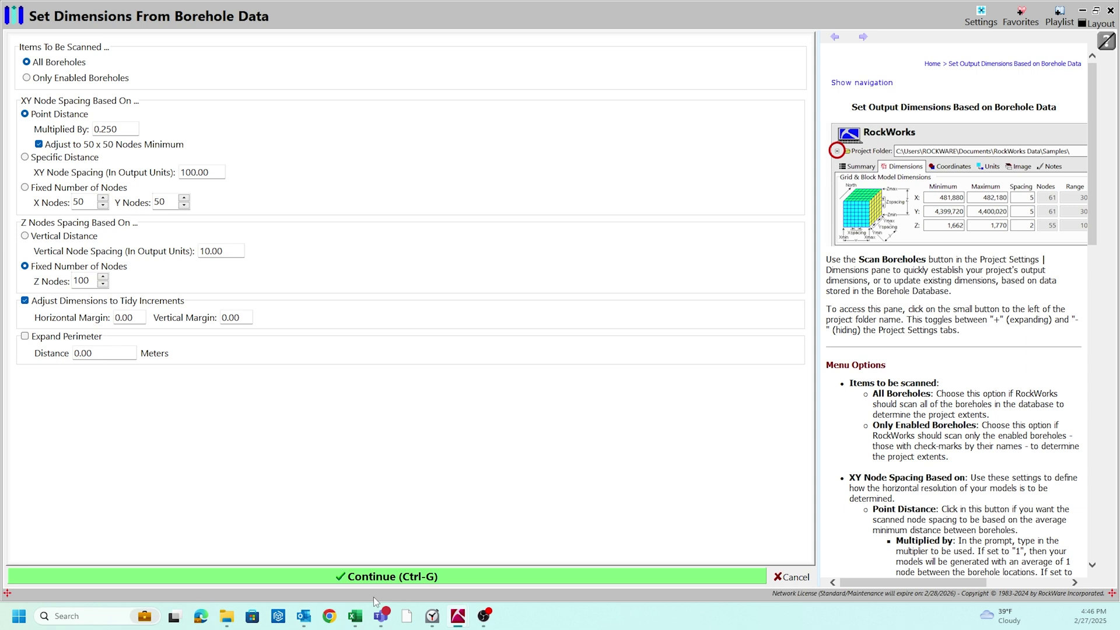
pyautogui.click(396, 577)
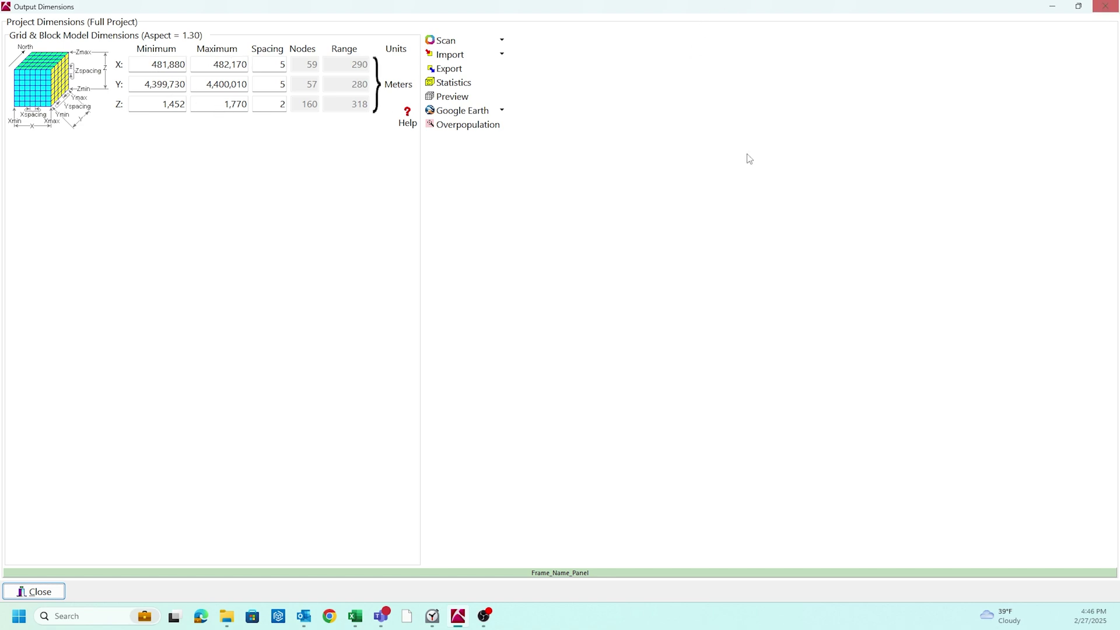
pyautogui.click(58, 591)
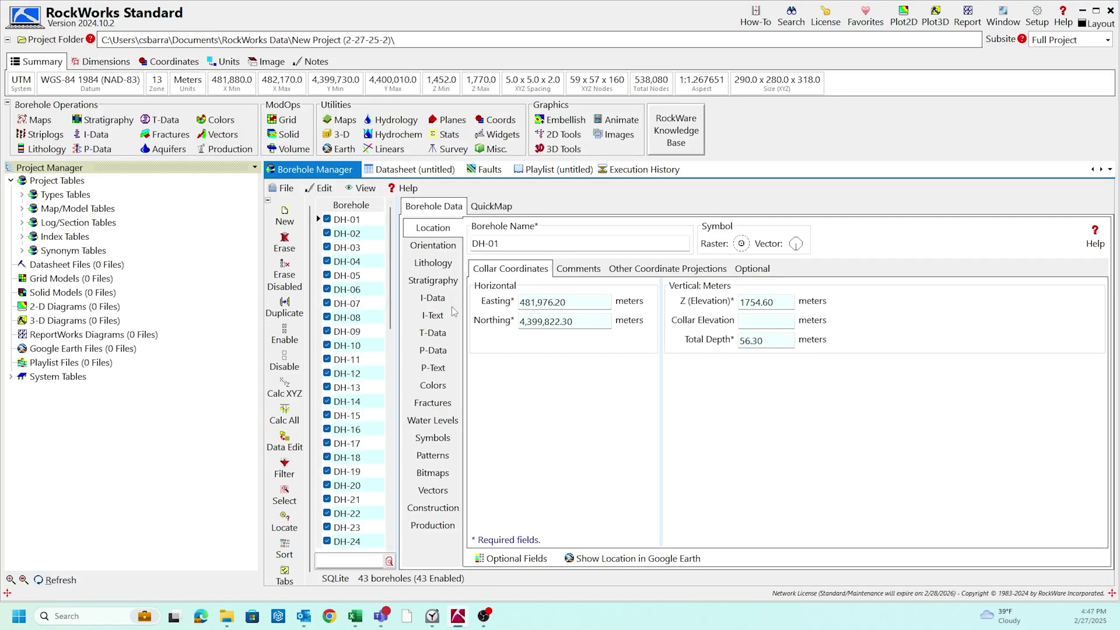
pyautogui.click(432, 266)
# Step: Review DH-01's five lithology intervals, then list the striplog diagram types
pyautogui.click(353, 220)
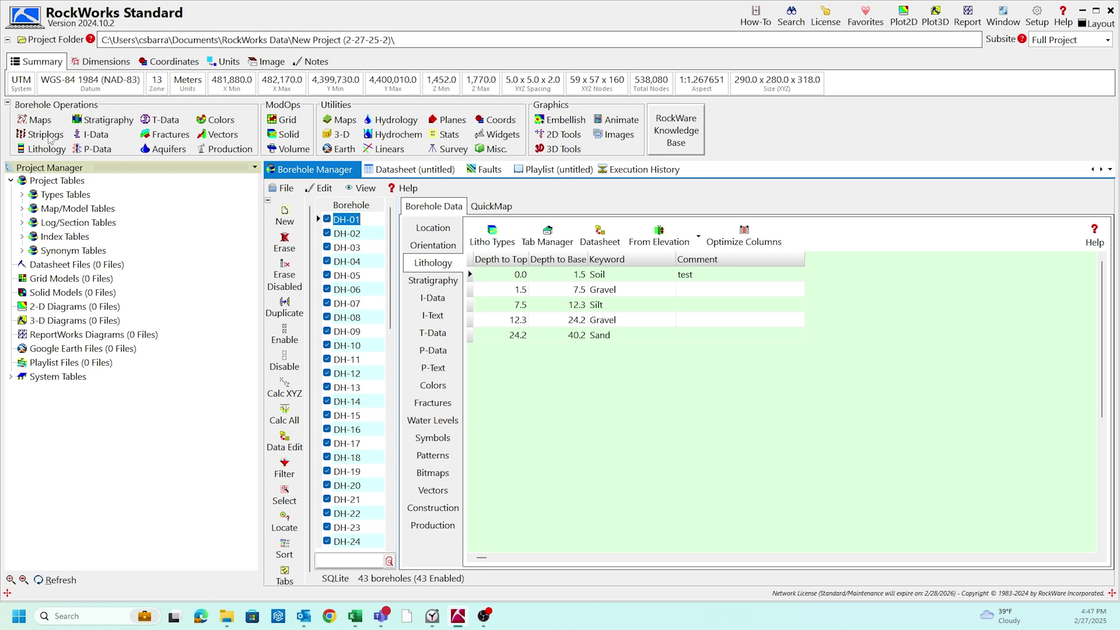
pyautogui.click(24, 134)
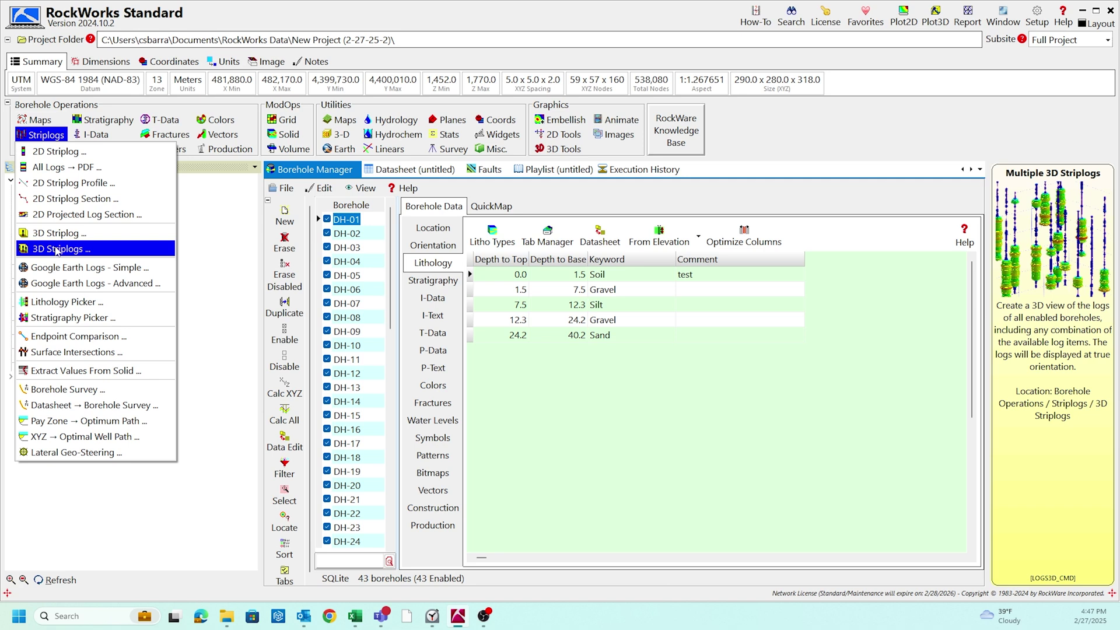
# Step: Generate a 3D multi-log striplog diagram of all boreholes inside a perimeter cage
pyautogui.click(57, 251)
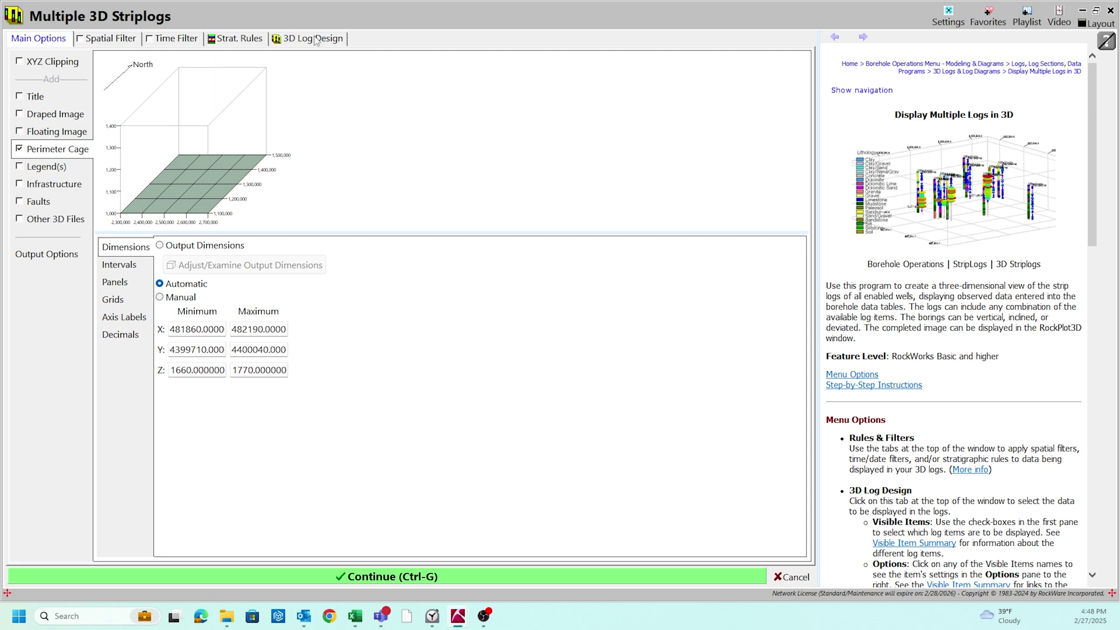
pyautogui.click(250, 41)
pyautogui.click(300, 42)
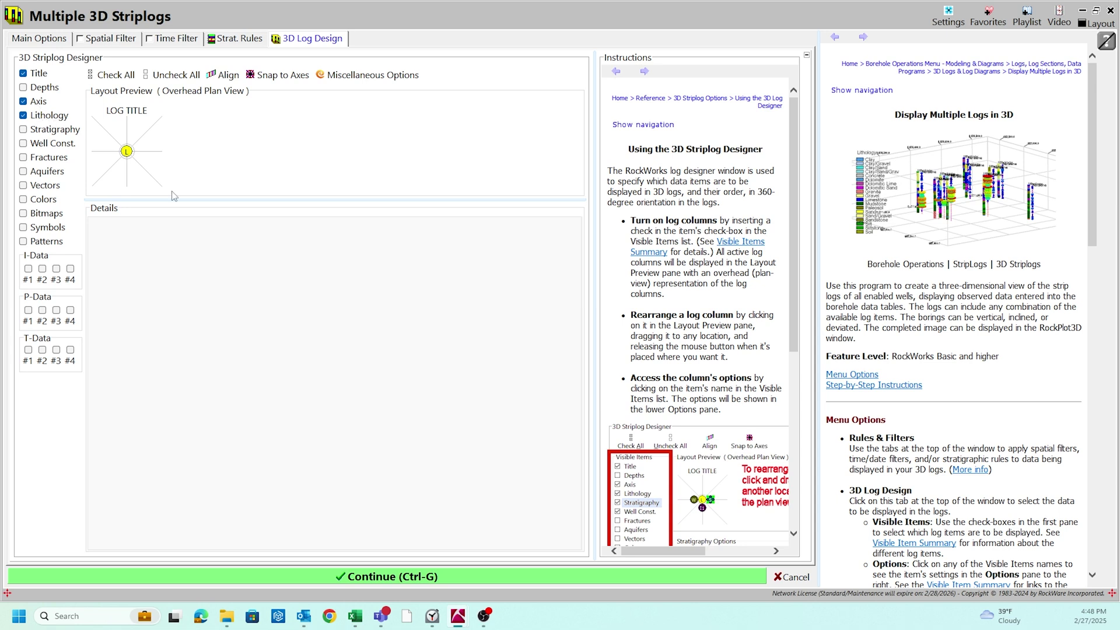
pyautogui.click(411, 576)
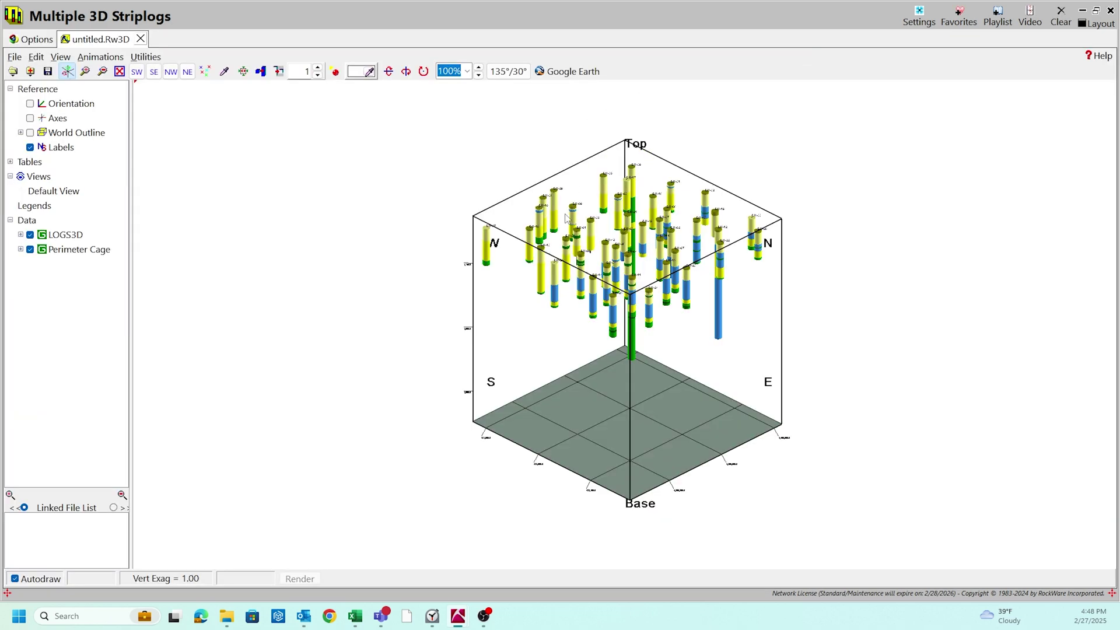
# Step: Add a Lithology legend to the 3D striplog diagram
pyautogui.moveTo(662, 295)
pyautogui.mouseDown()
pyautogui.moveTo(610, 229)
pyautogui.moveTo(676, 186)
pyautogui.mouseUp()
pyautogui.scroll(2, 635, 210)
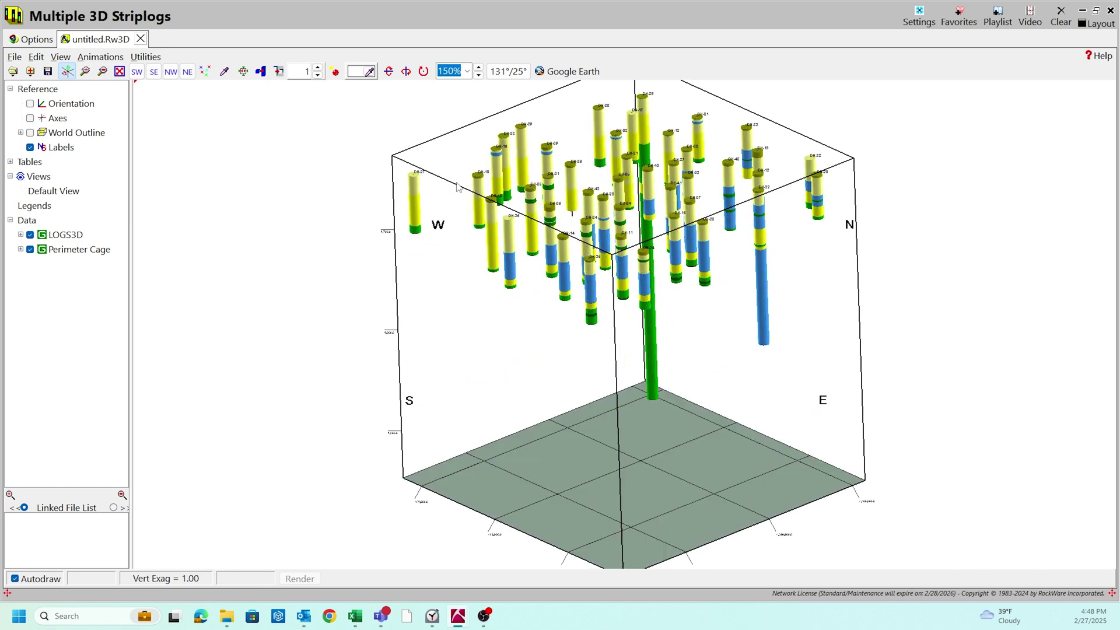
pyautogui.click(36, 57)
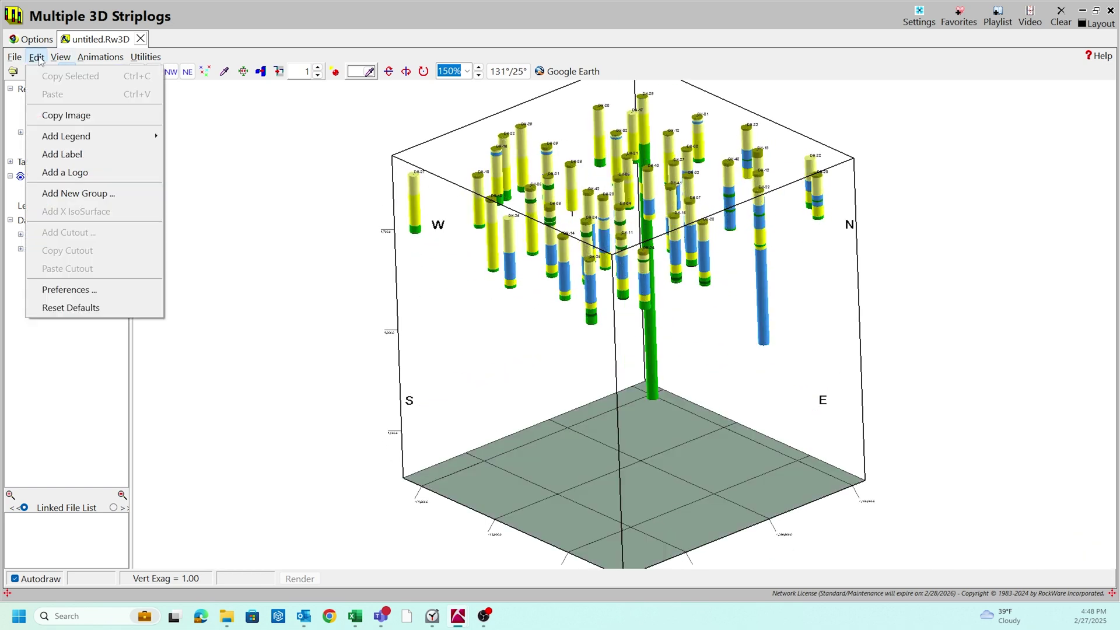
pyautogui.moveTo(89, 139)
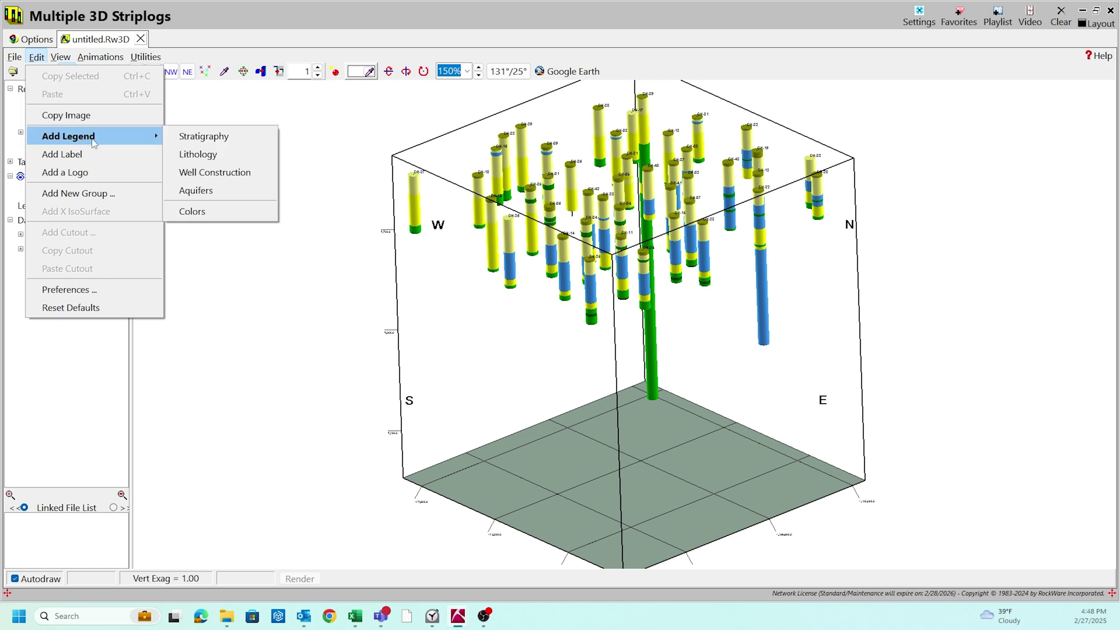
pyautogui.click(198, 157)
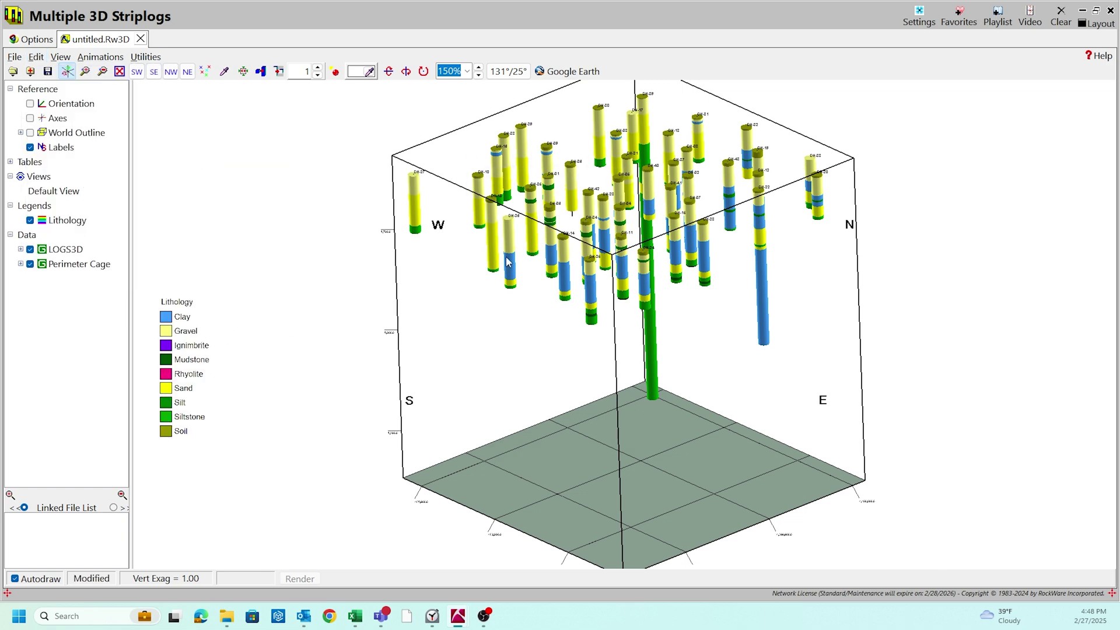
# Step: Orbit the striplogs to inspect them, then close the diagram without saving
pyautogui.moveTo(571, 270); pyautogui.dragTo(644, 228)
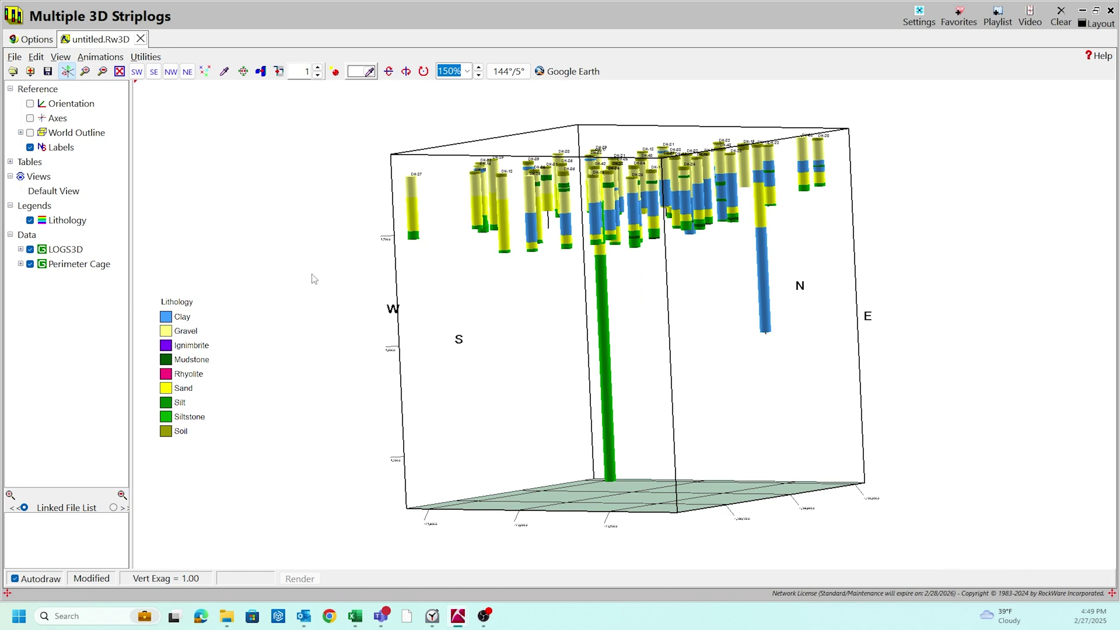
pyautogui.moveTo(625, 249); pyautogui.dragTo(740, 221)
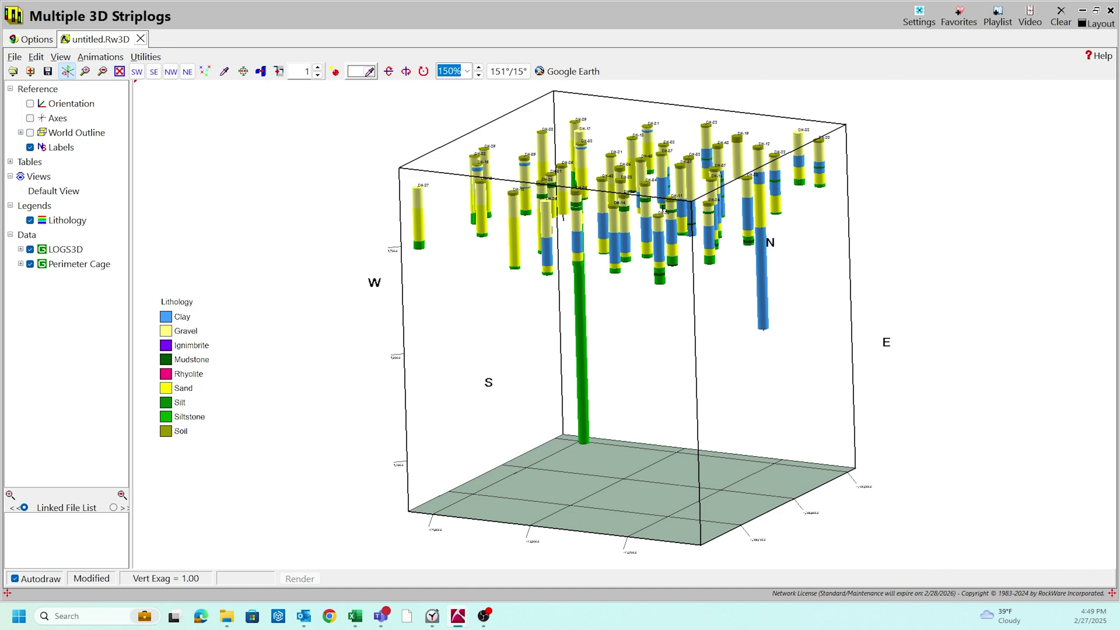
pyautogui.click(1110, 10)
pyautogui.click(581, 331)
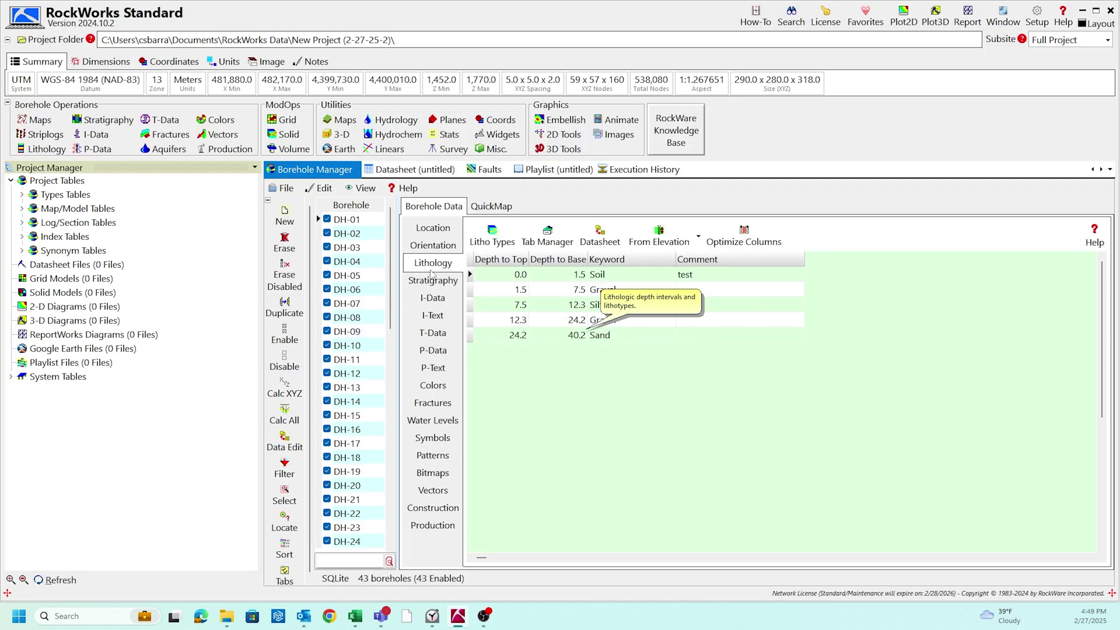
pyautogui.click(47, 150)
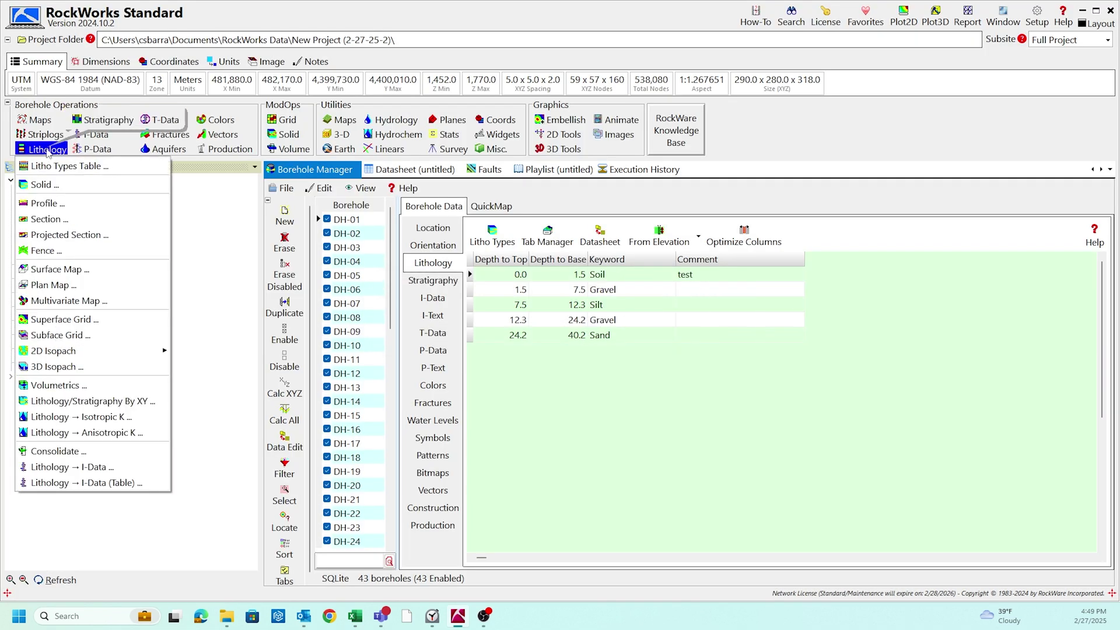
# Step: Start a Projected Lithology Section and show its section location map
pyautogui.click(55, 237)
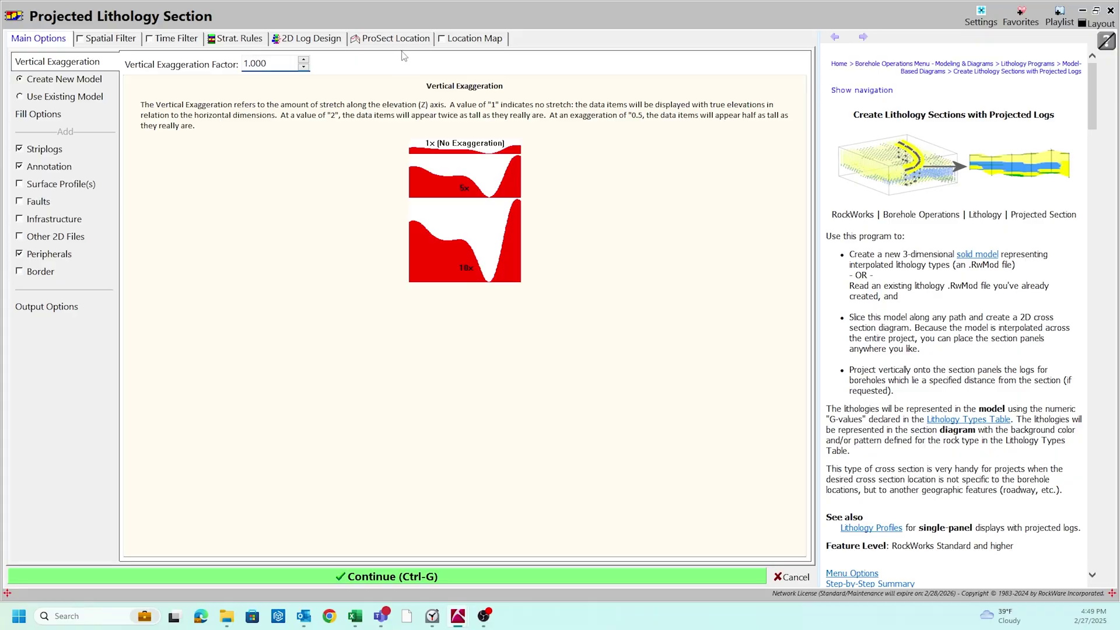
pyautogui.click(380, 40)
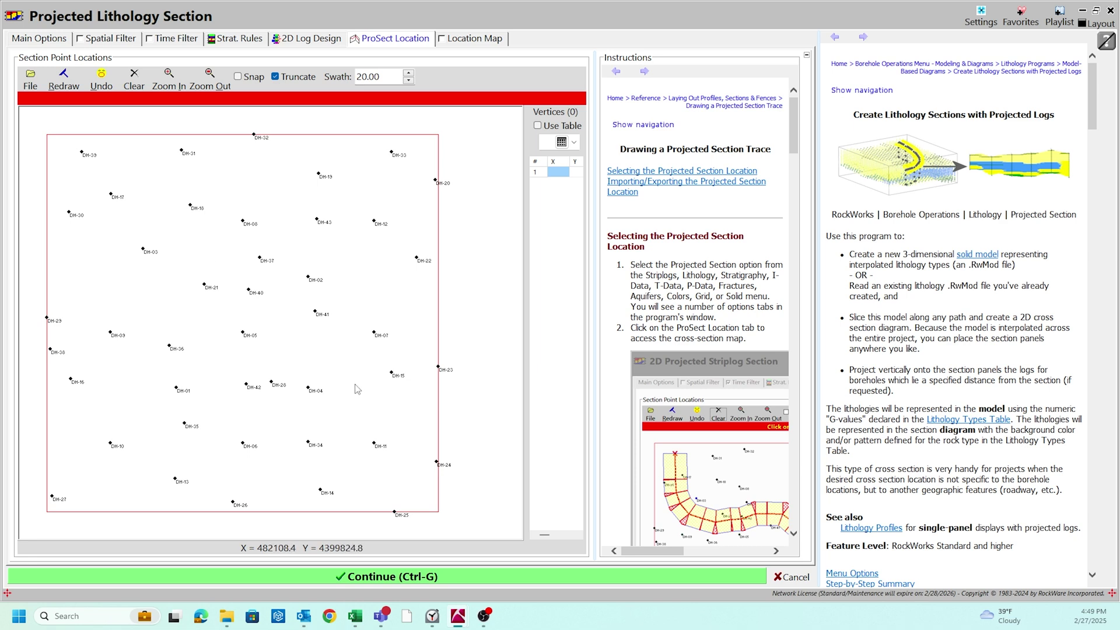
# Step: Draw the section line from near DH-39 to near DH-25 and narrow the swath to 13.00
pyautogui.click(70, 143)
pyautogui.click(419, 492)
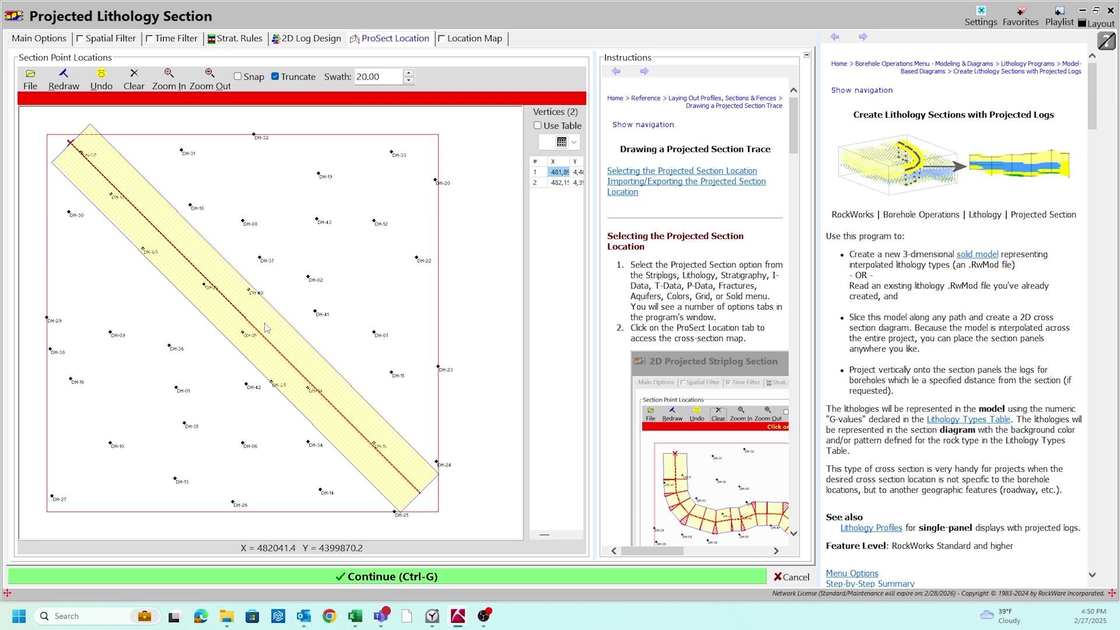
pyautogui.click(409, 80)
pyautogui.click(408, 80)
pyautogui.click(409, 80)
pyautogui.click(408, 80)
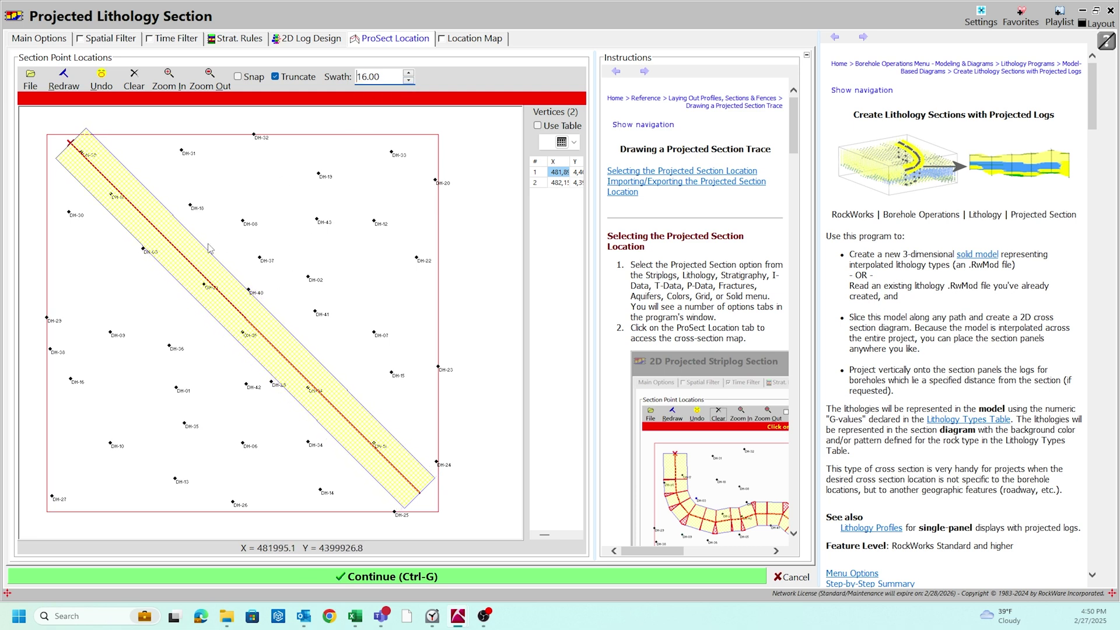
pyautogui.click(408, 81)
pyautogui.click(409, 80)
pyautogui.click(409, 81)
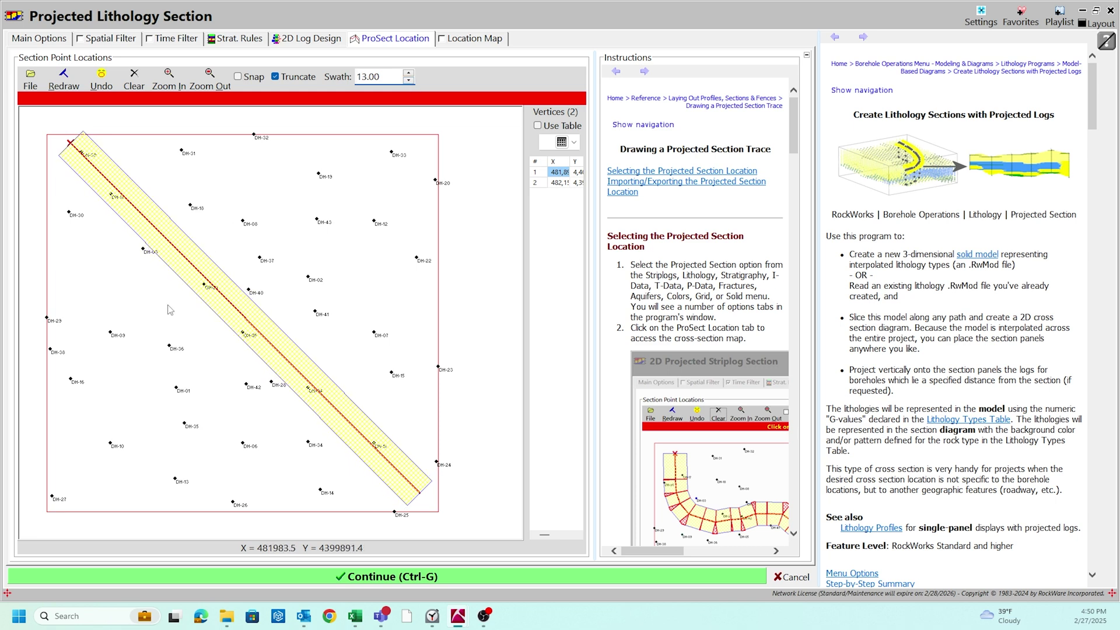
# Step: Return the swath to 20.00 and build the projected lithology section
pyautogui.click(408, 74)
pyautogui.click(409, 74)
pyautogui.click(408, 74)
pyautogui.click(409, 74)
pyautogui.click(408, 74)
pyautogui.click(409, 74)
pyautogui.click(409, 74)
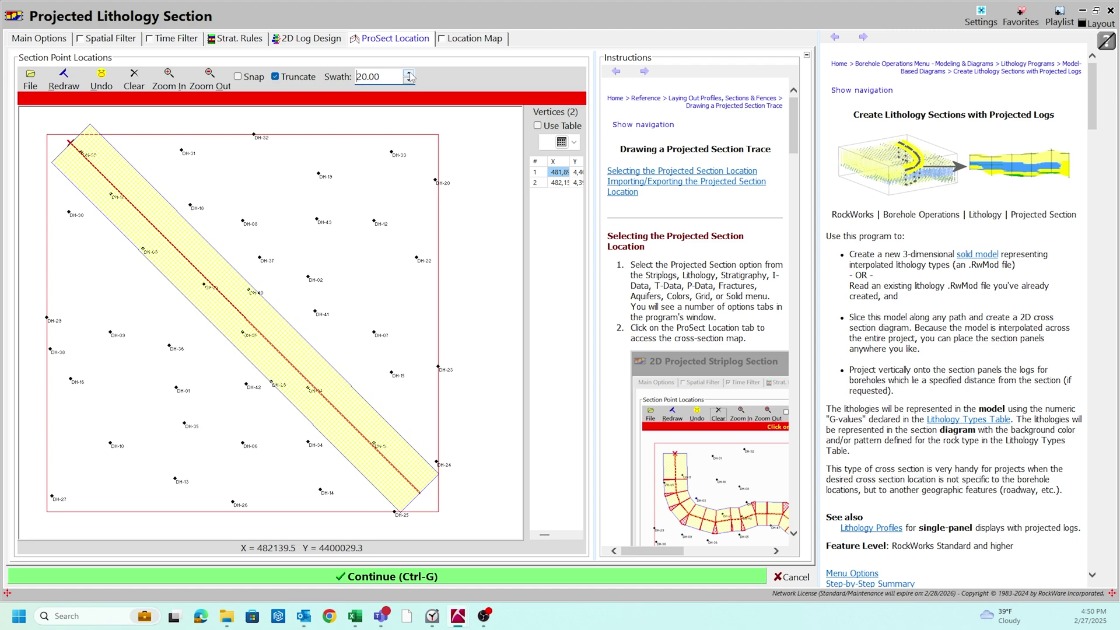
pyautogui.click(425, 578)
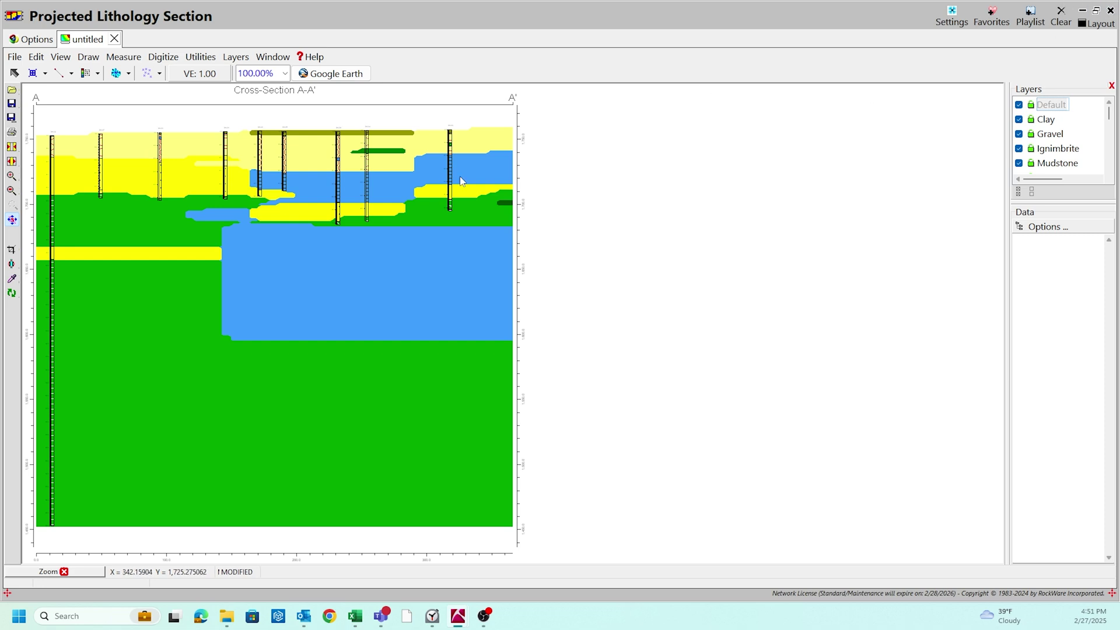
# Step: Close the Cross-Section A-A' diagram without saving
pyautogui.click(1109, 11)
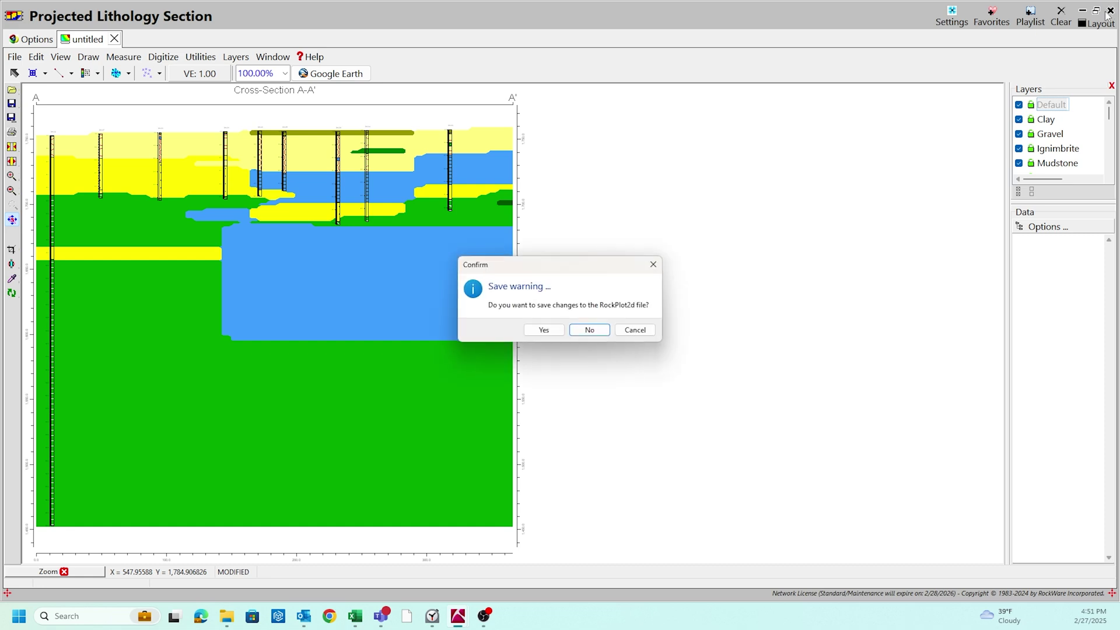
pyautogui.click(589, 330)
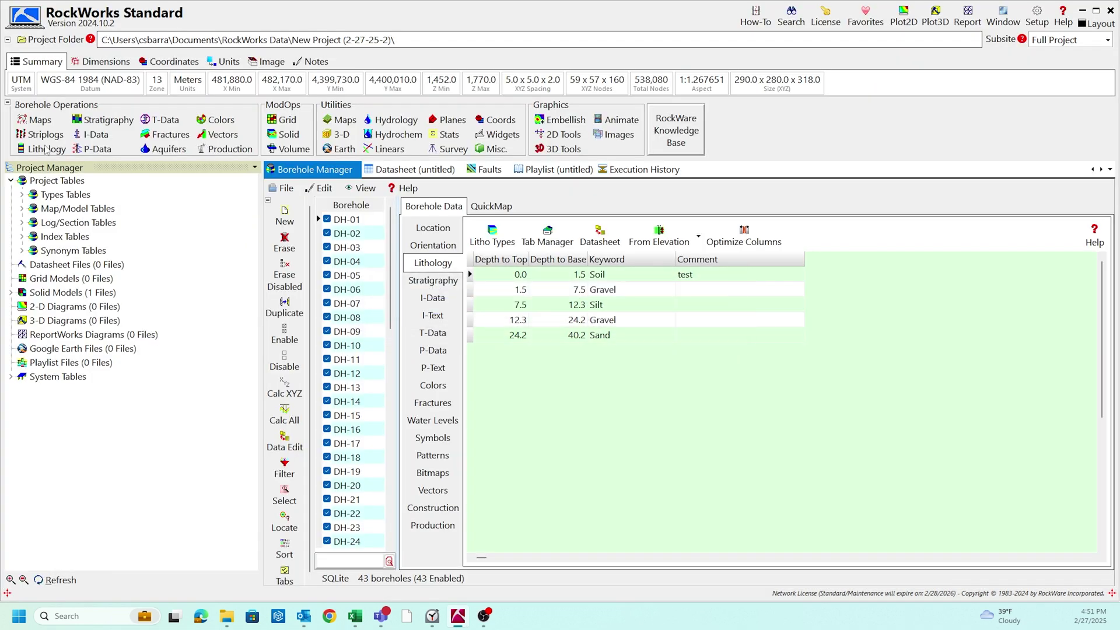
# Step: Build a 3D lithology fence diagram from a diagonal hatch of 10 fence panels
pyautogui.click(46, 148)
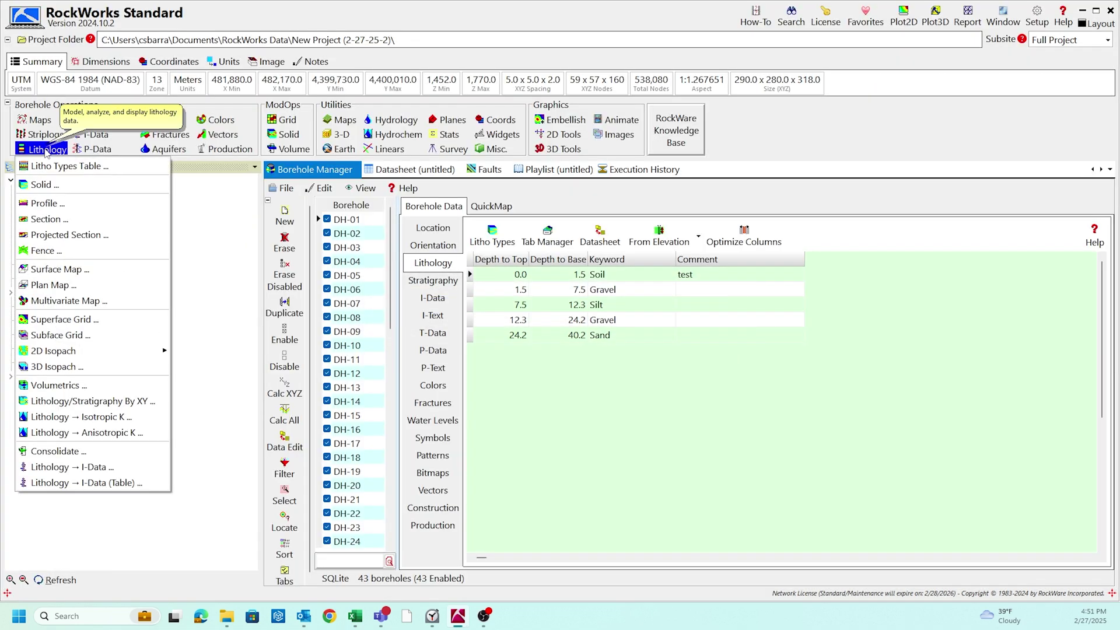
pyautogui.click(55, 255)
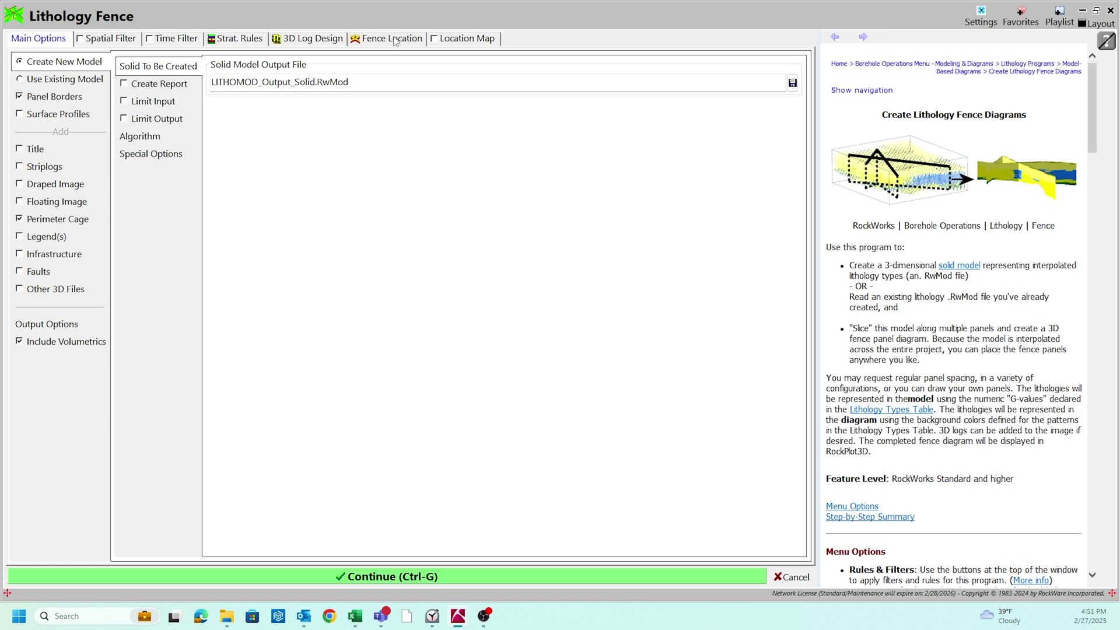
pyautogui.click(376, 41)
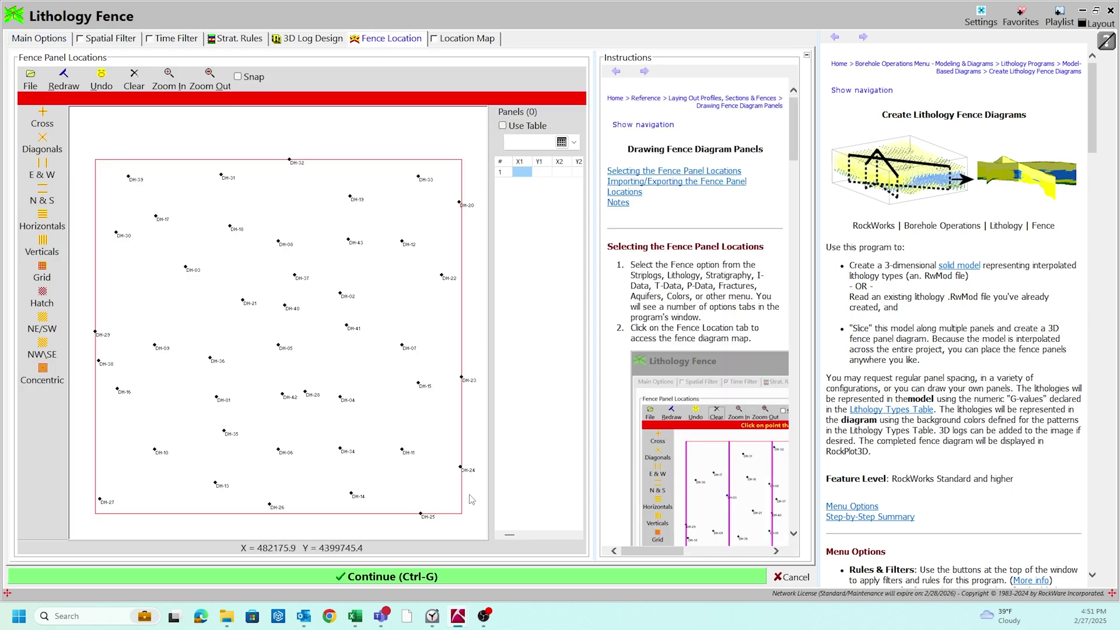
pyautogui.click(43, 296)
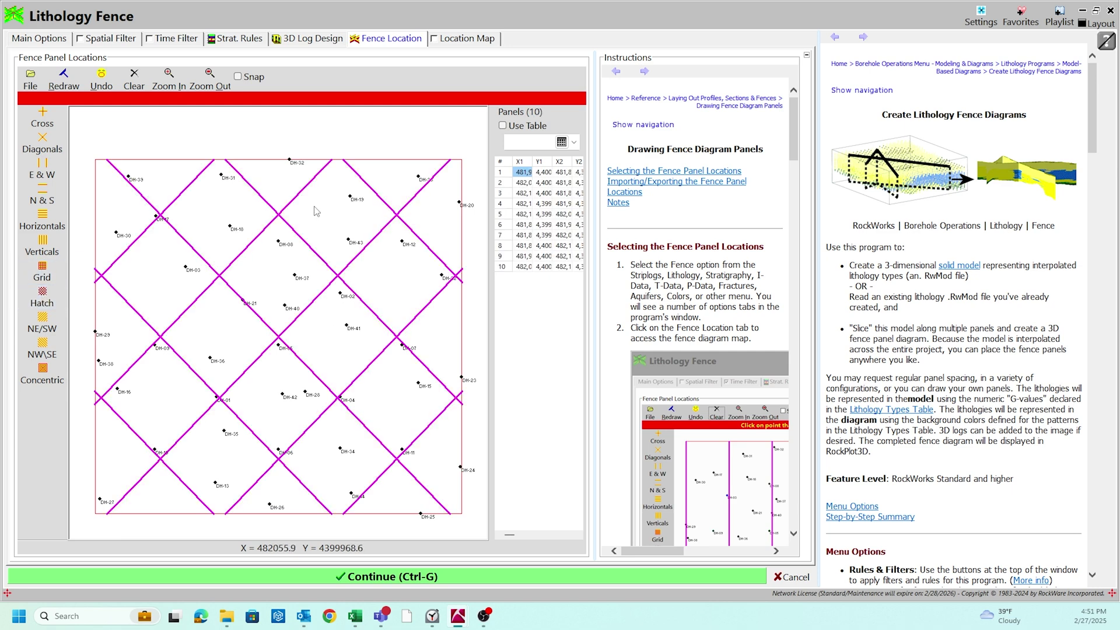
pyautogui.click(382, 577)
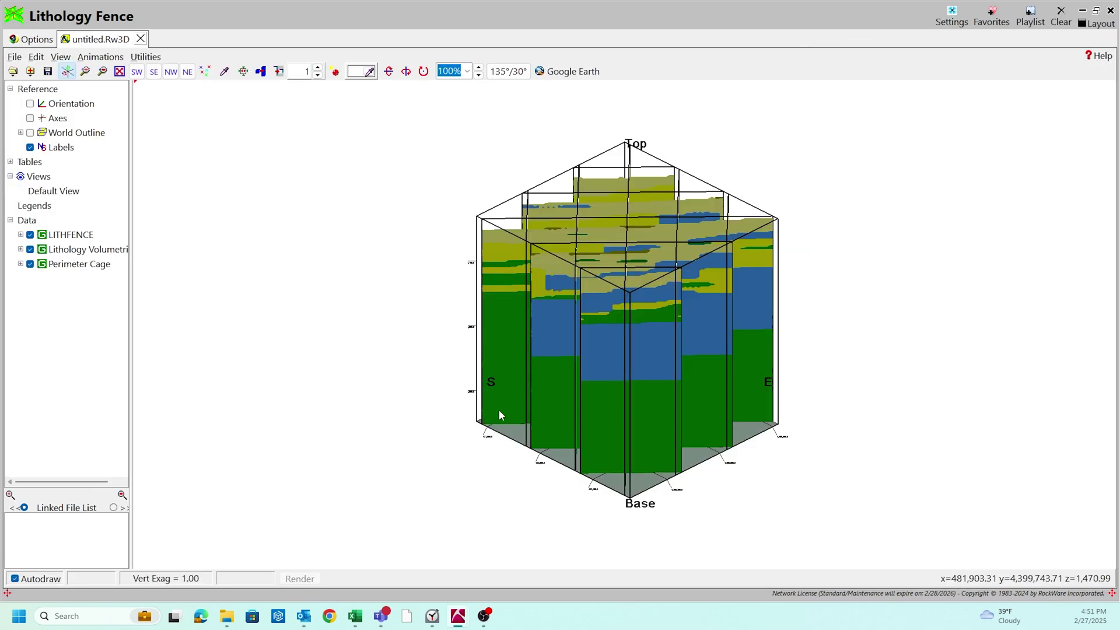
pyautogui.moveTo(657, 322); pyautogui.dragTo(617, 331)
pyautogui.scroll(5, 641, 301)
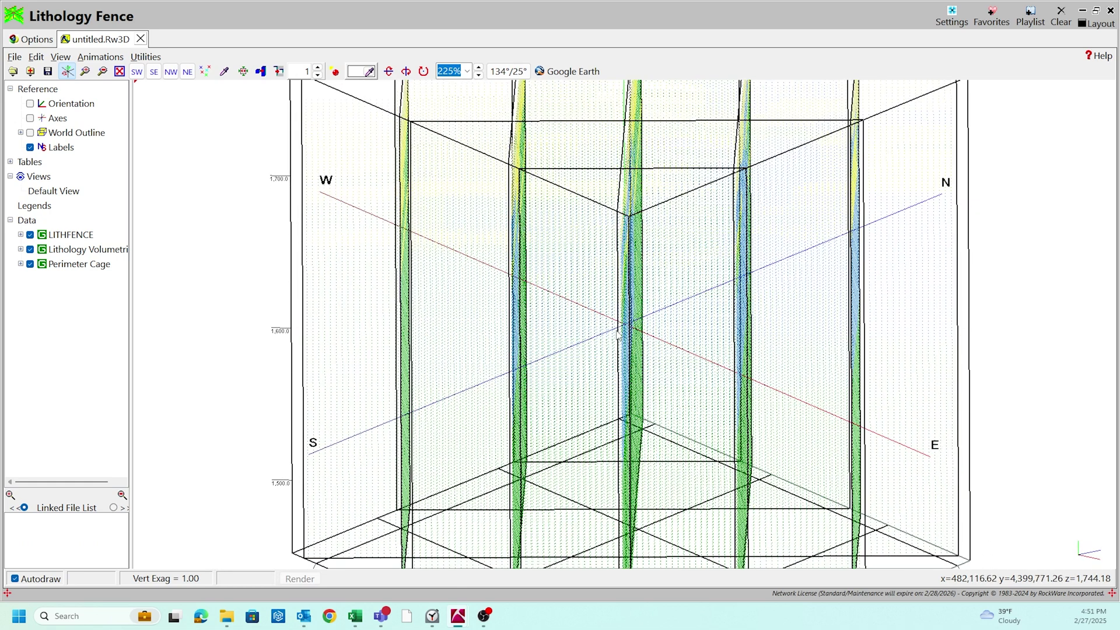
pyautogui.scroll(-2, 618, 330)
pyautogui.scroll(-1, 628, 321)
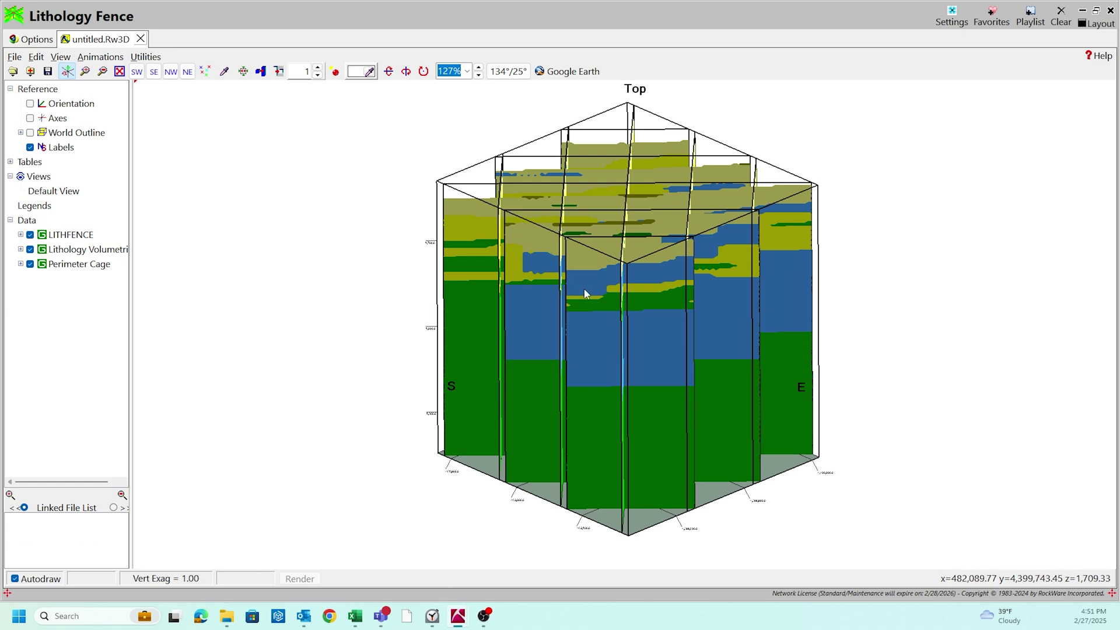
pyautogui.moveTo(603, 276); pyautogui.dragTo(641, 260)
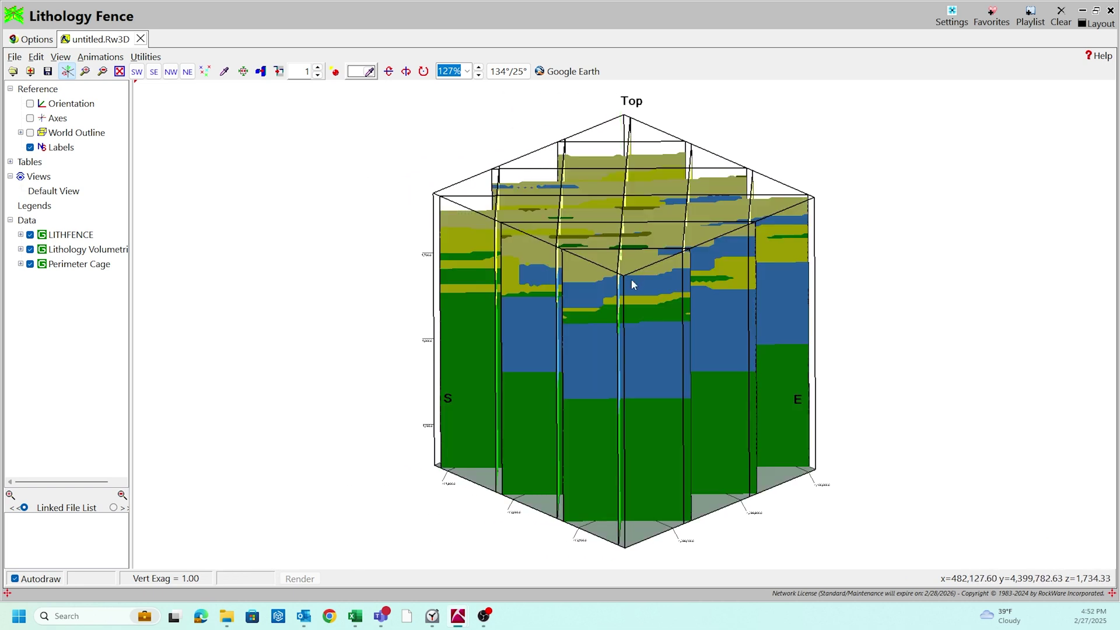
pyautogui.moveTo(638, 333); pyautogui.dragTo(597, 313)
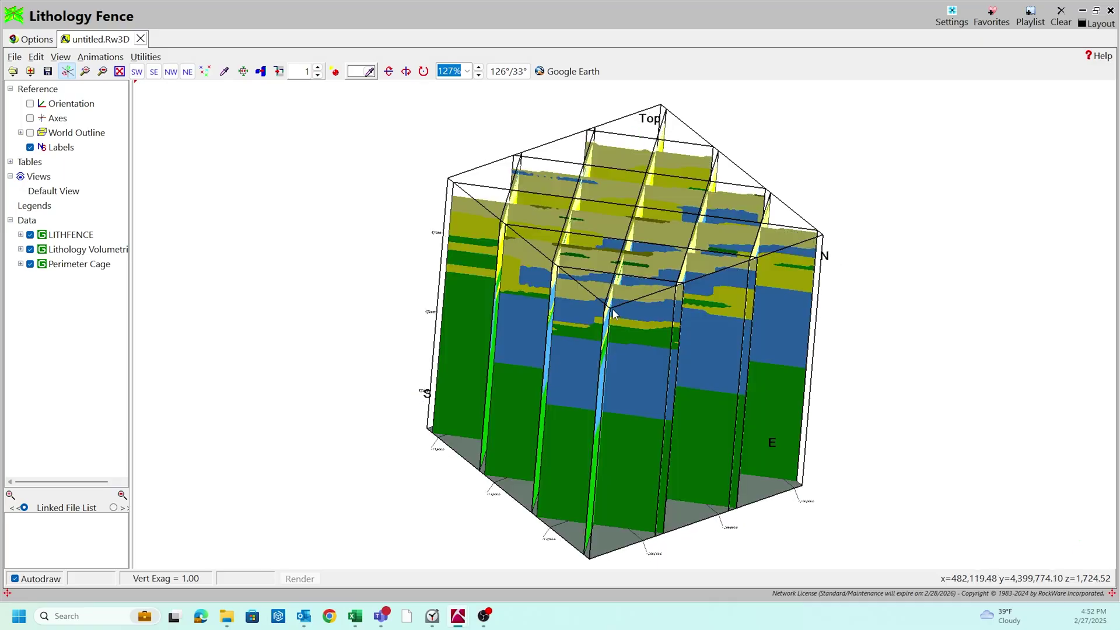